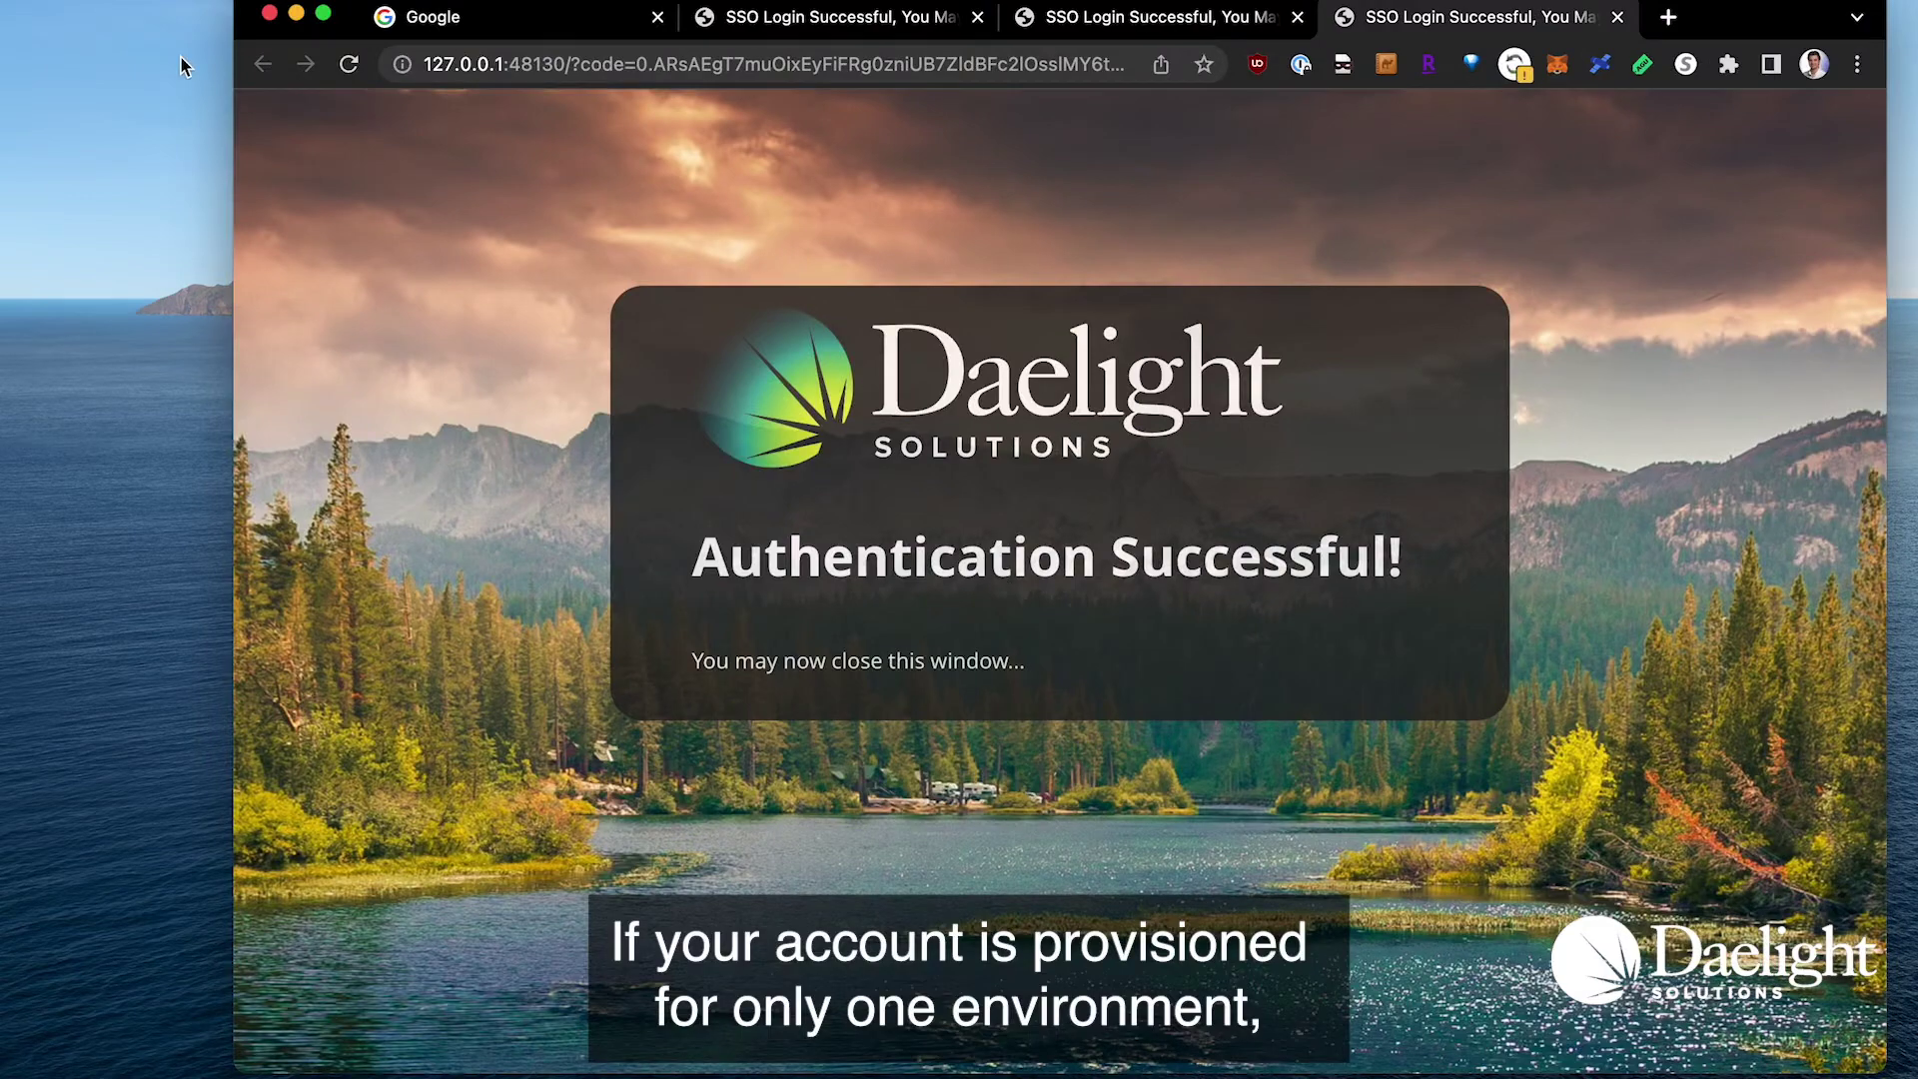
- Log in to the clinicalsuite01 vault using API version v22.2
{"action": "left_click", "coordinate": [295, 14]}
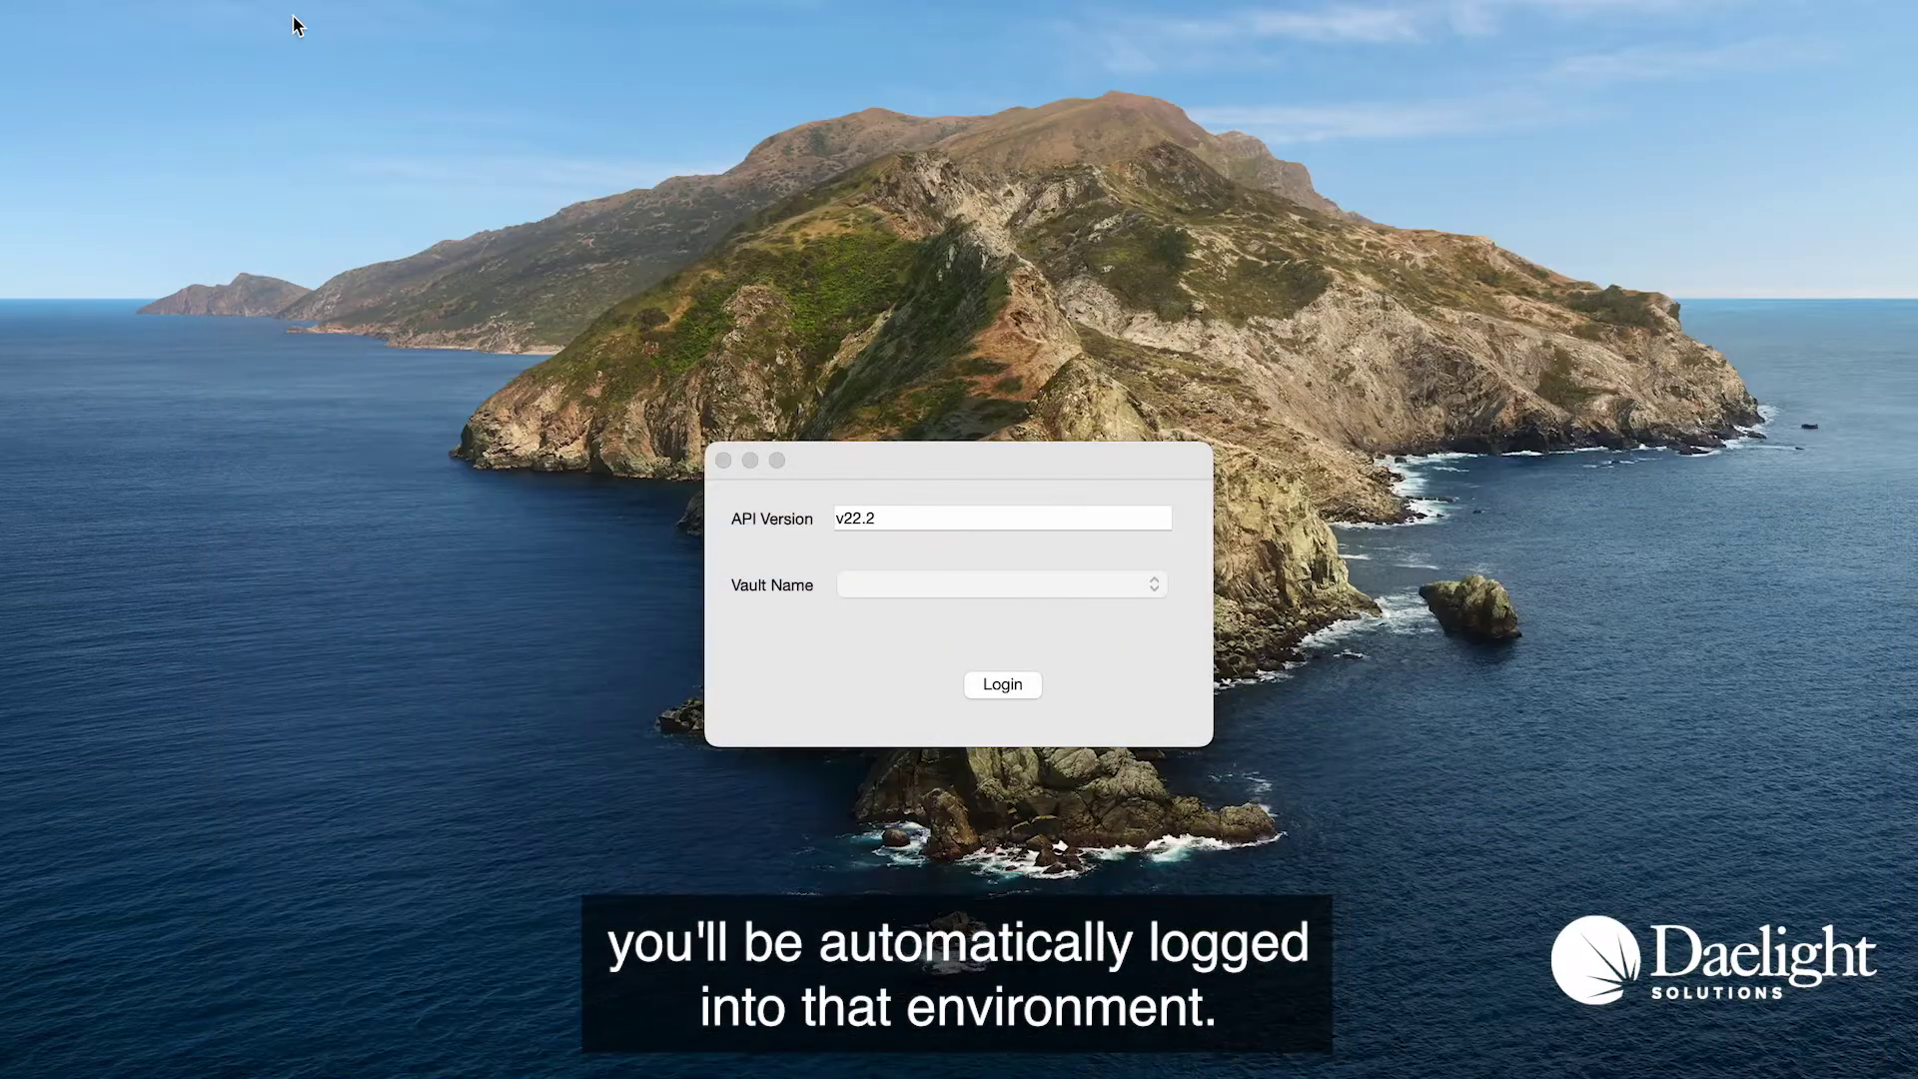
{"action": "left_click", "coordinate": [1003, 686]}
{"action": "left_click", "coordinate": [1151, 588]}
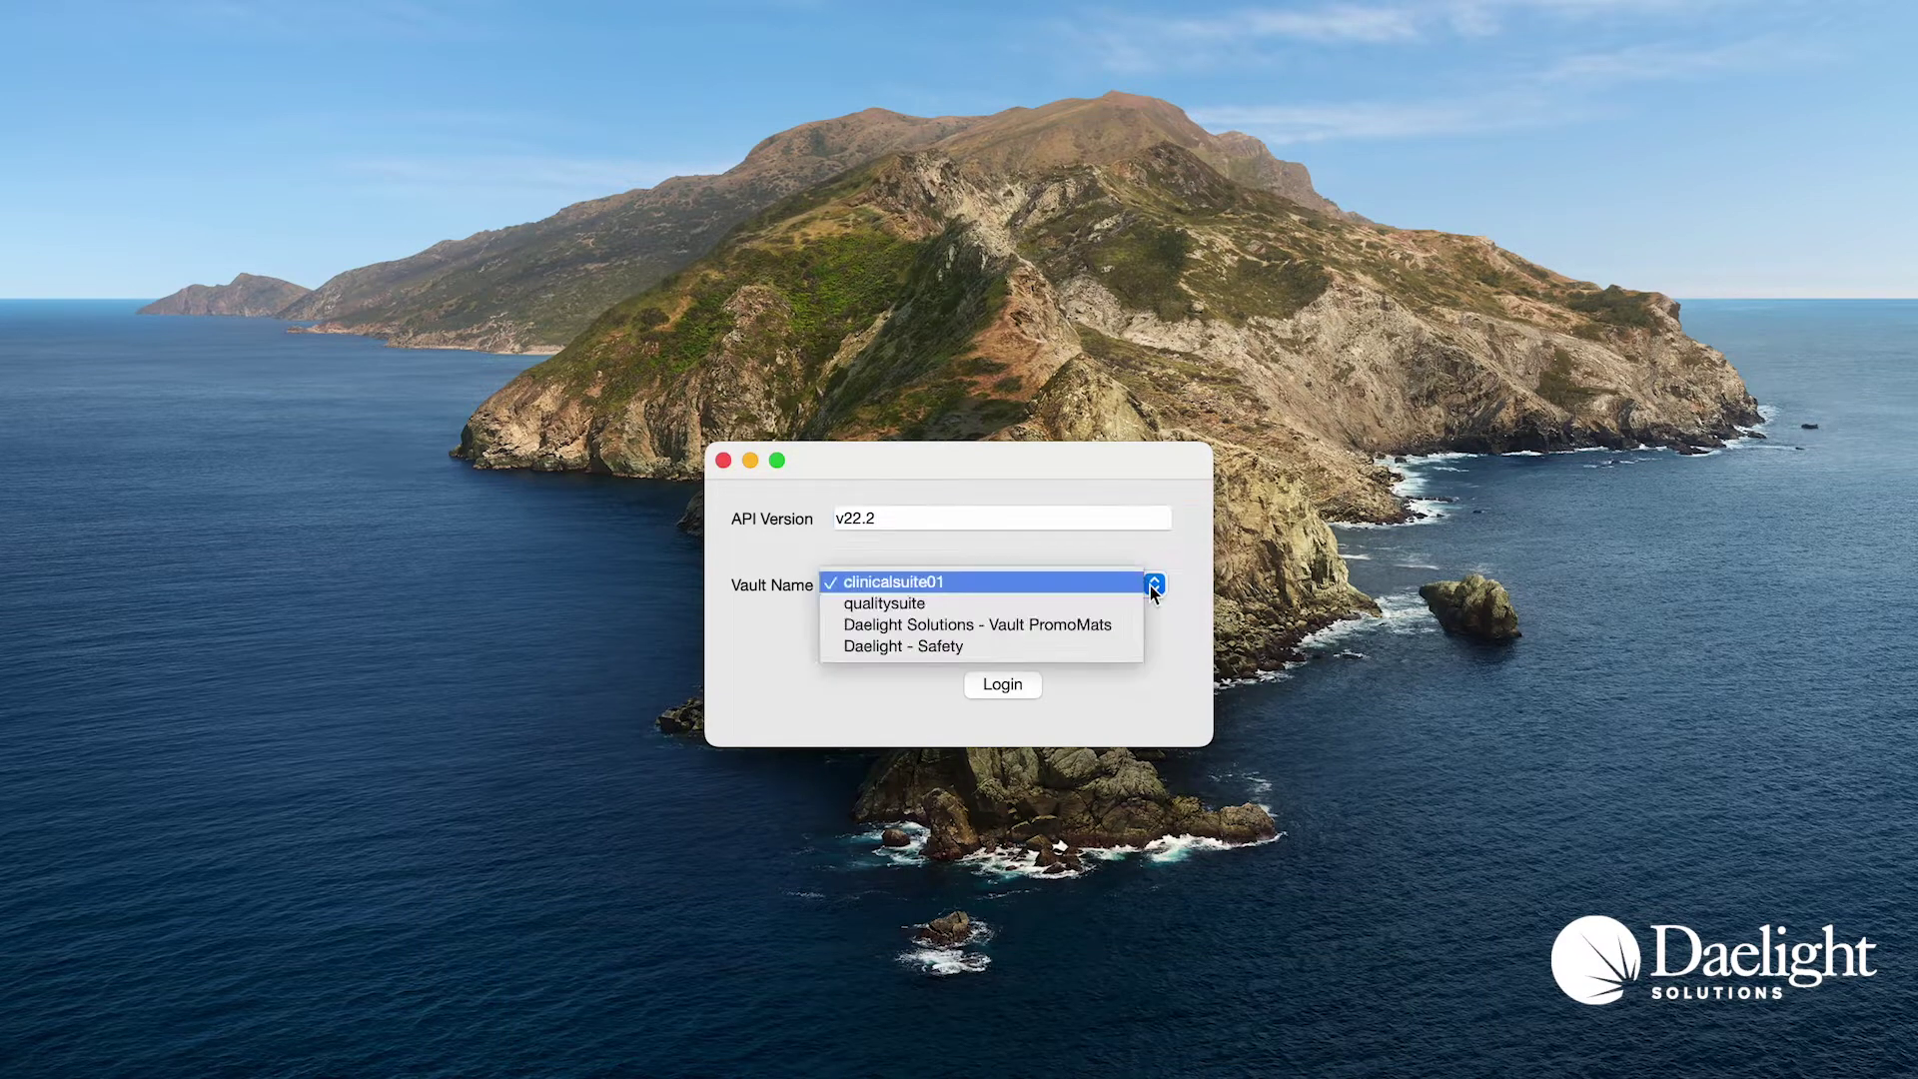
{"action": "left_click", "coordinate": [1150, 587]}
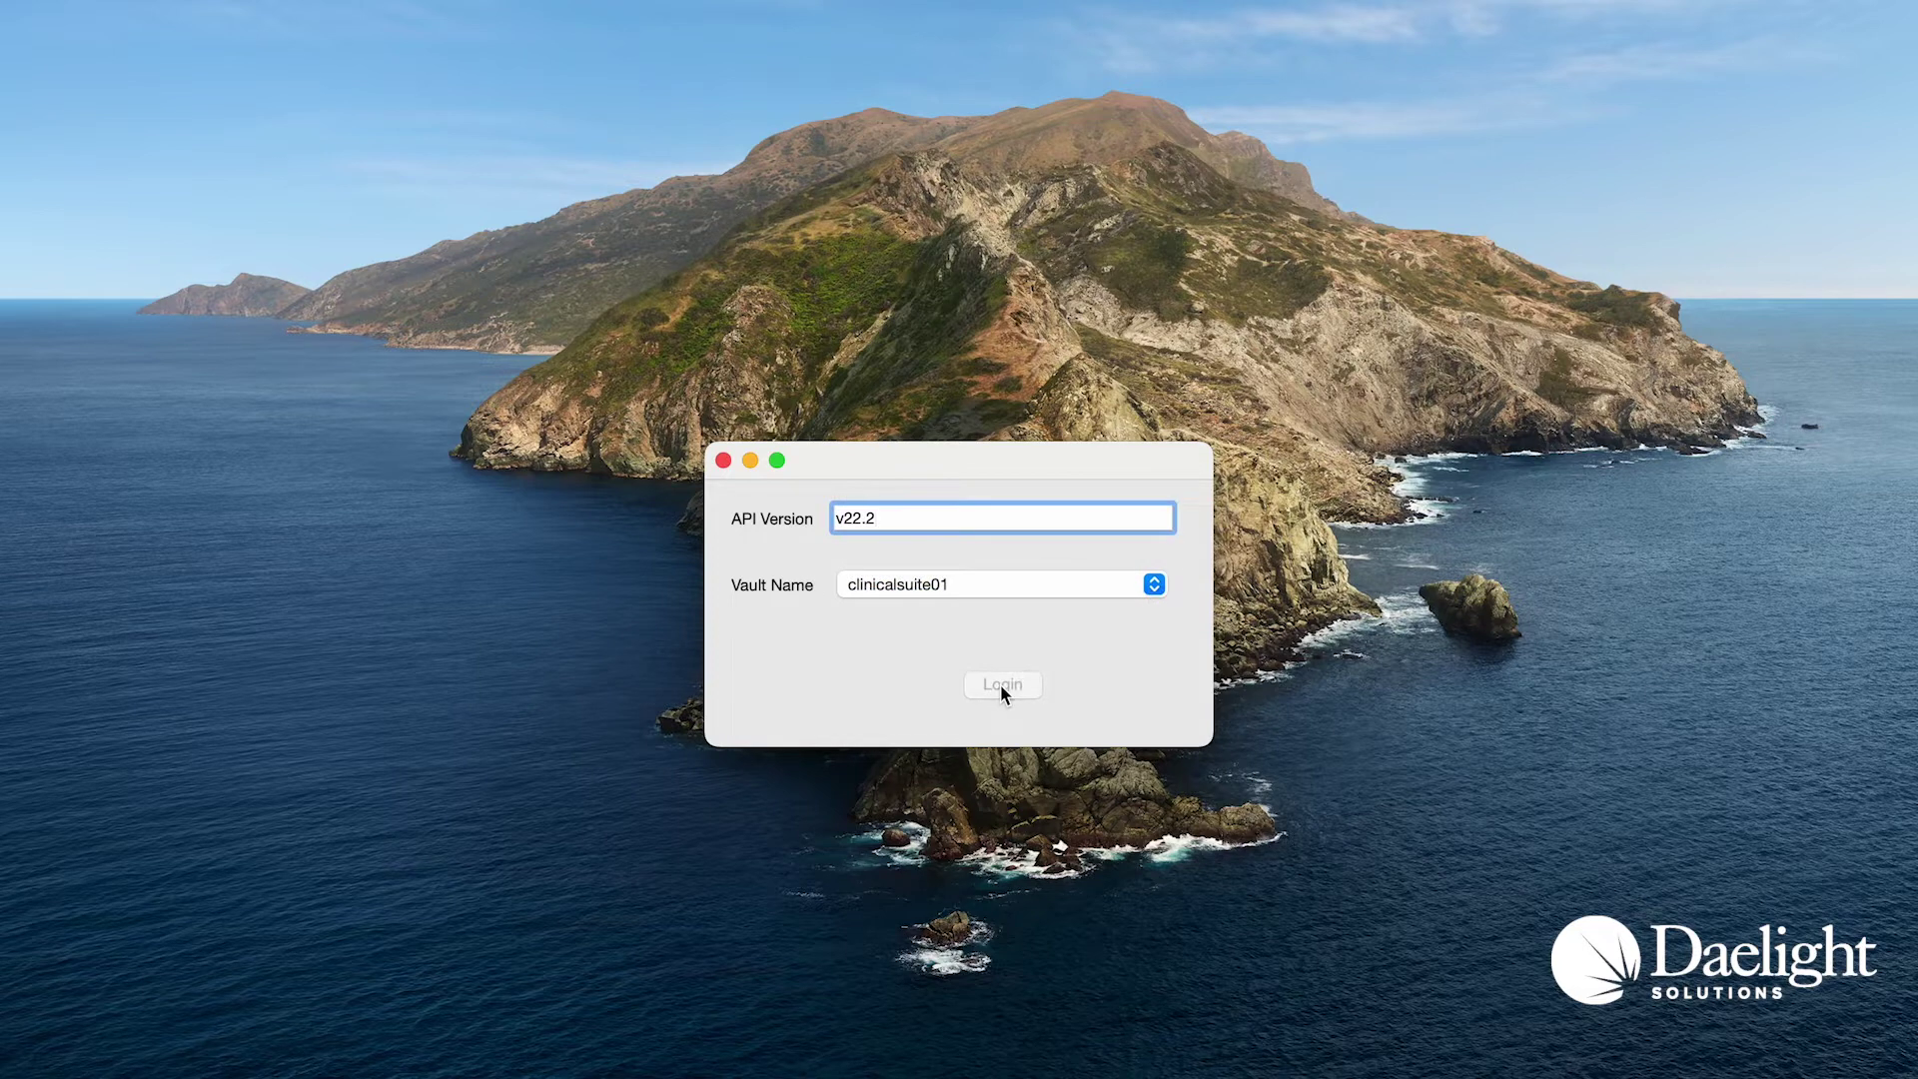
{"action": "left_click", "coordinate": [1001, 685]}
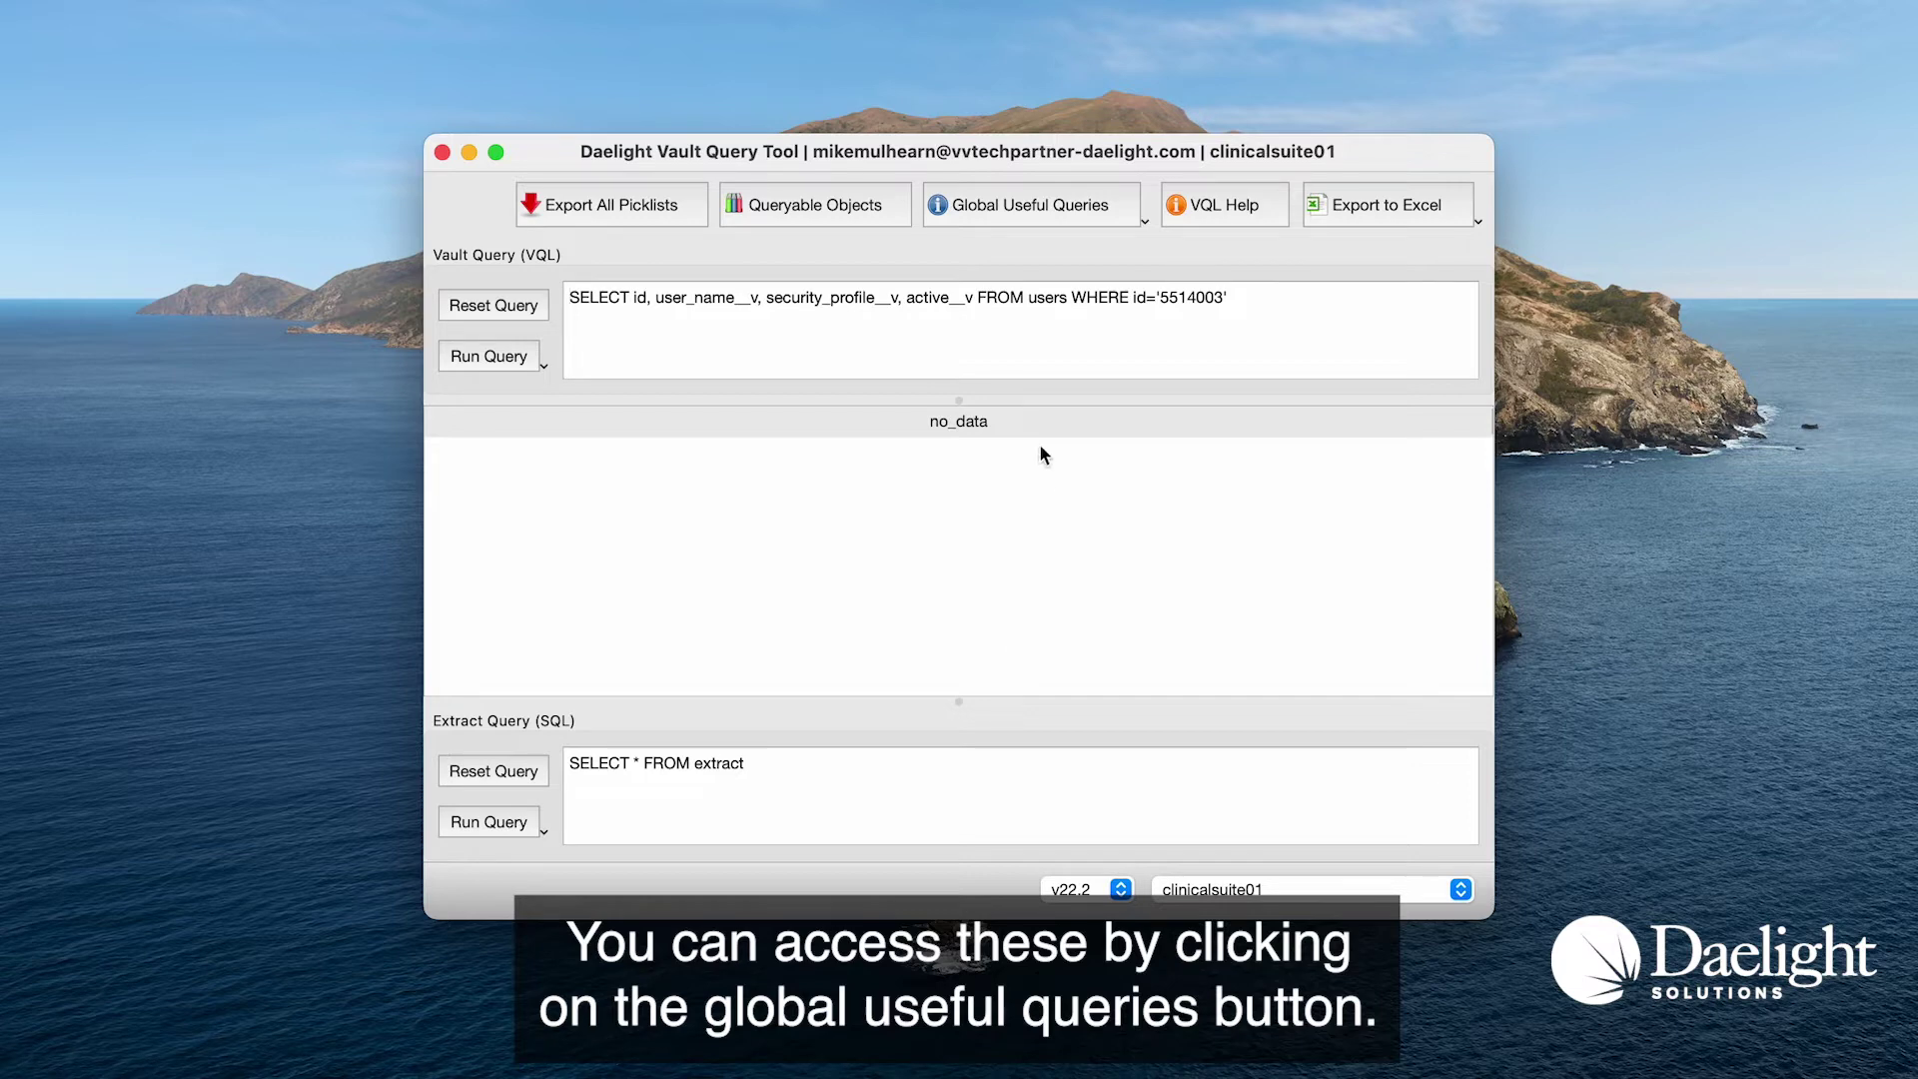
- View the stored global useful queries and the personal useful queries, closing each file after reading
{"action": "left_click", "coordinate": [1039, 197]}
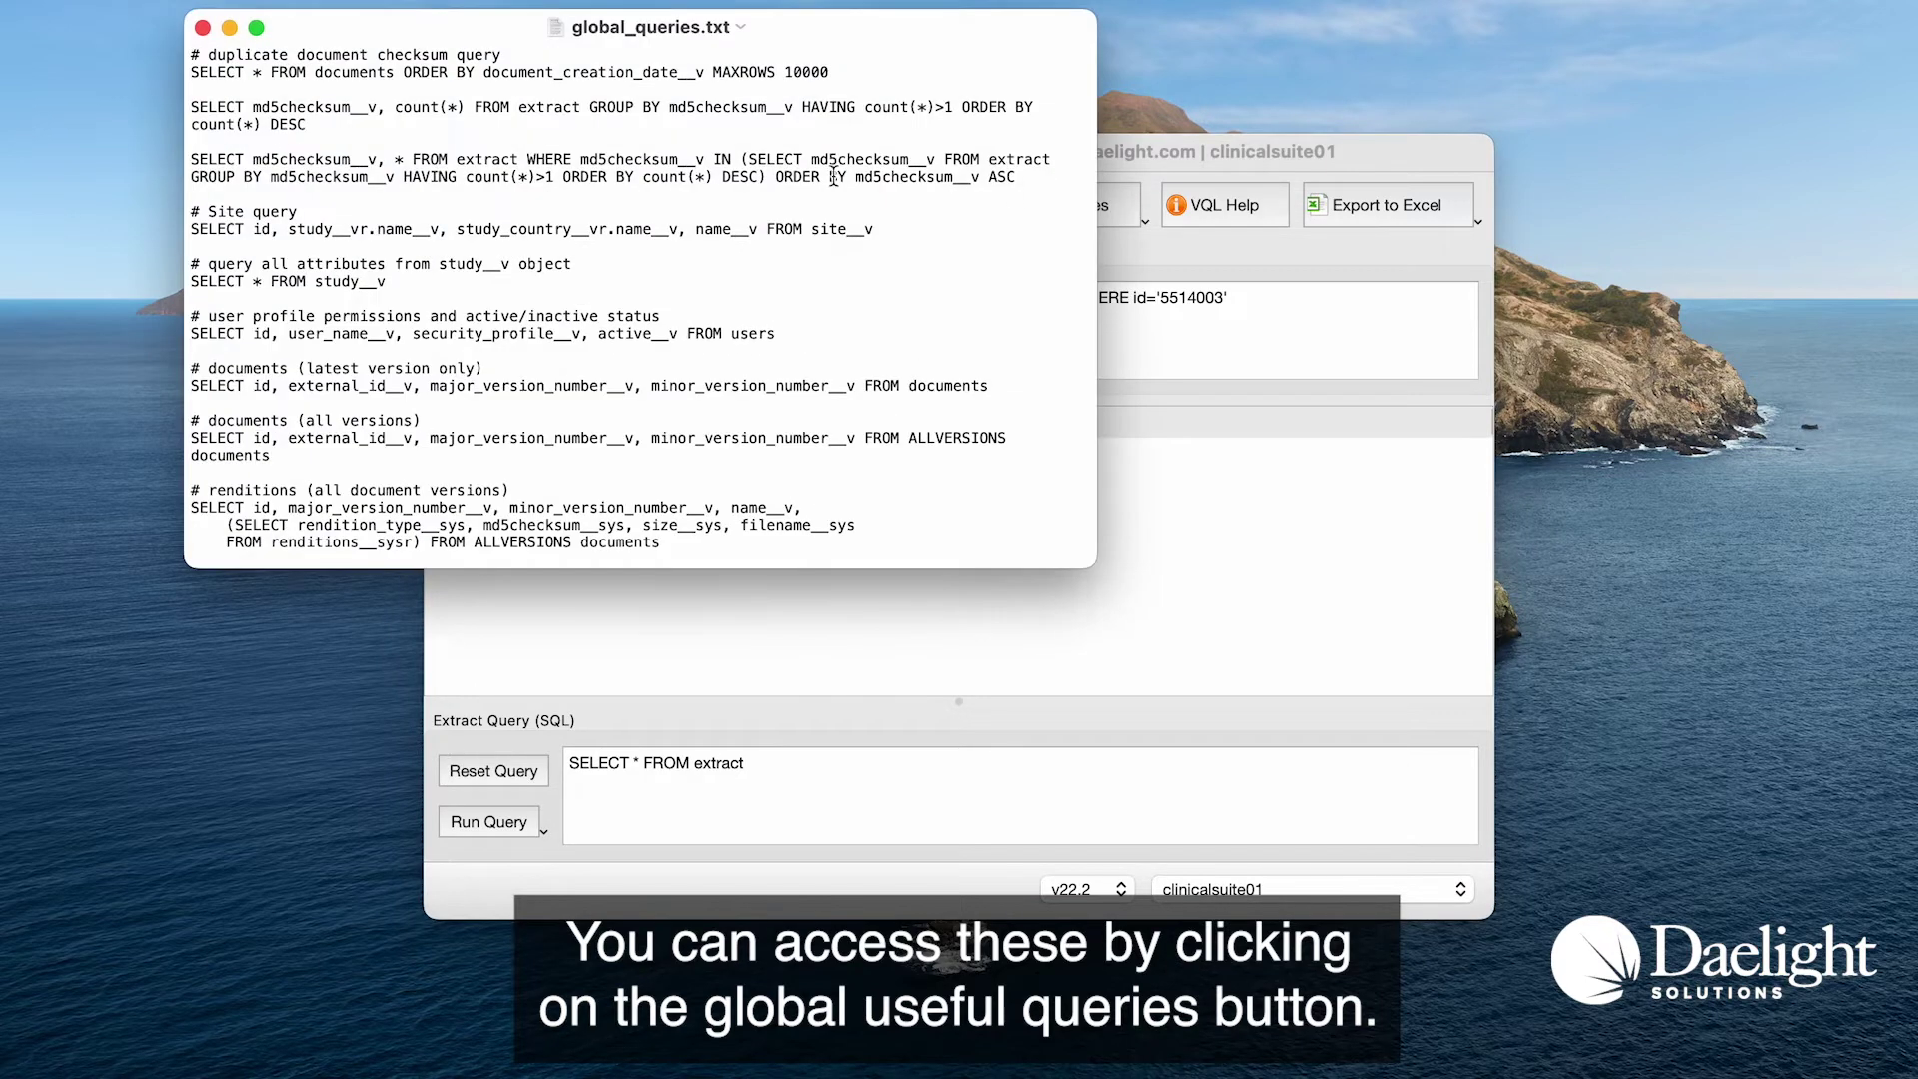
{"action": "left_click", "coordinate": [202, 27]}
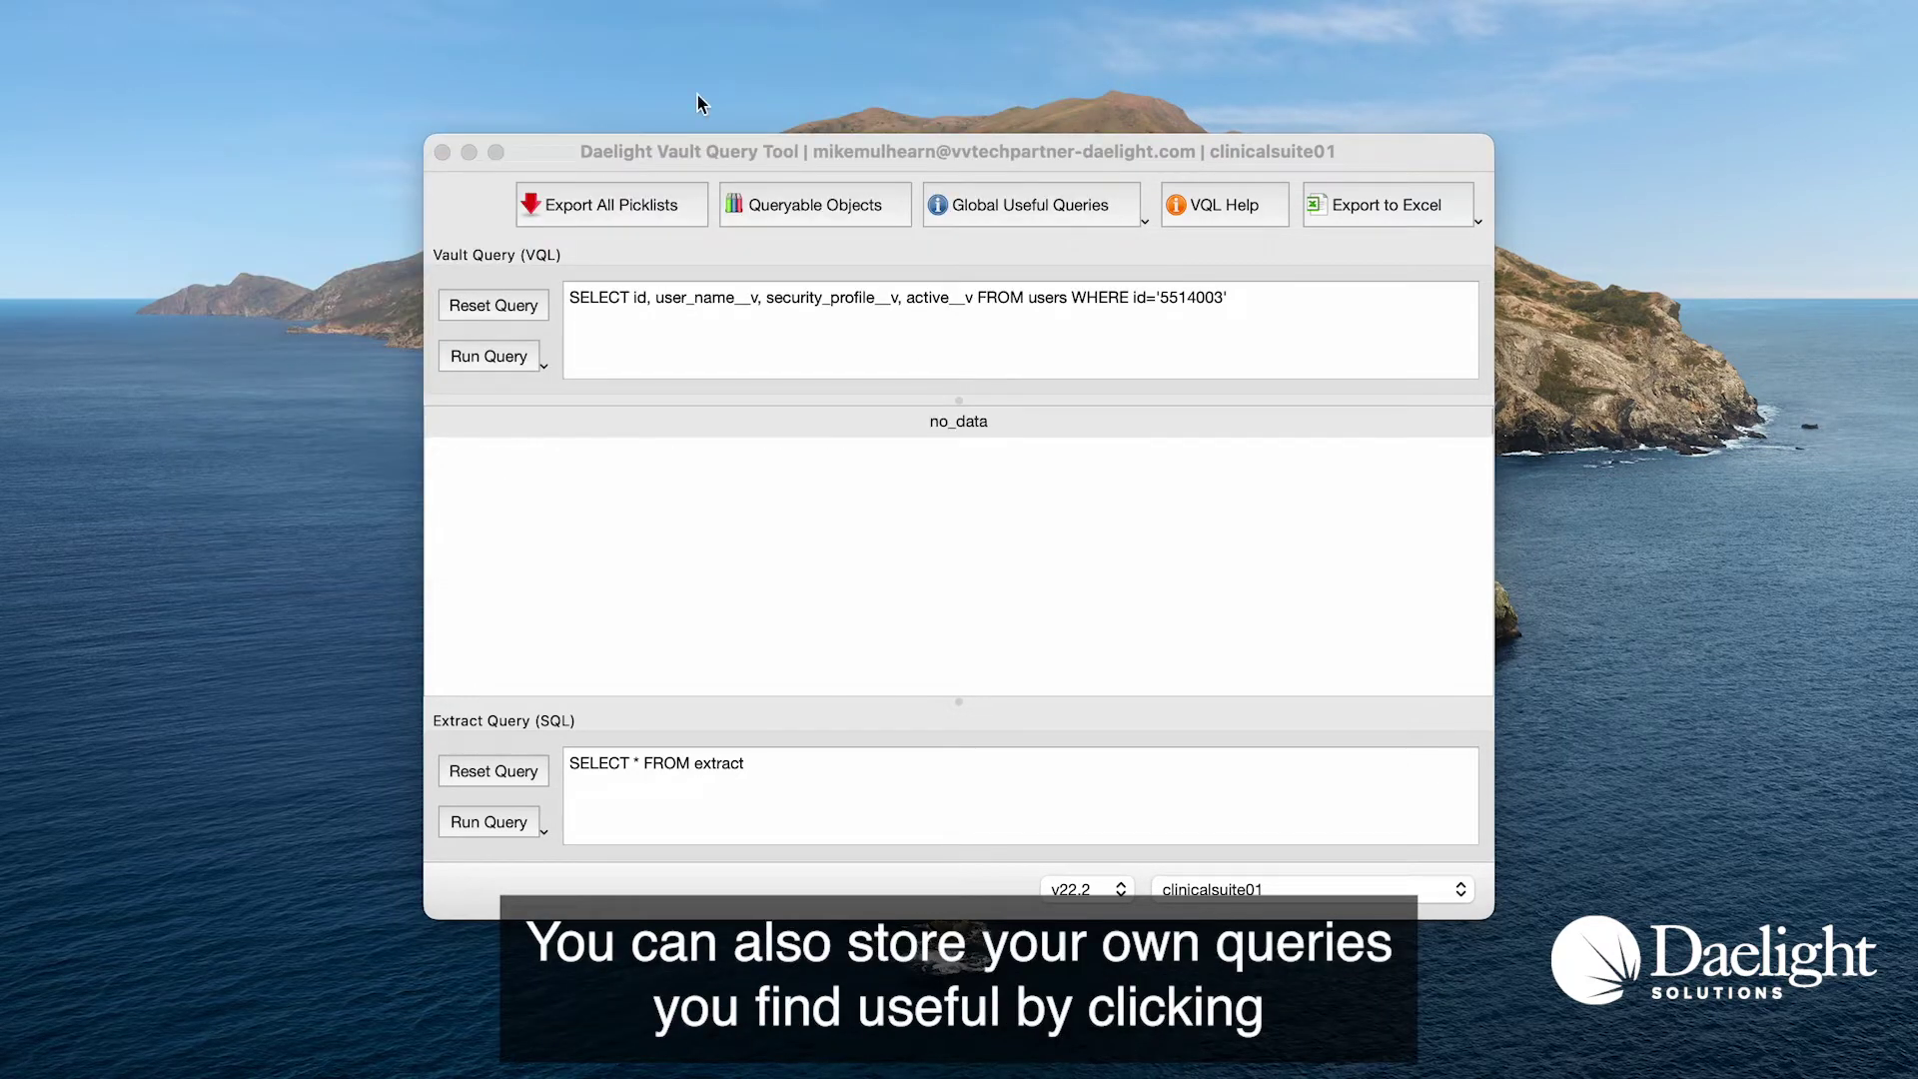
{"action": "left_click", "coordinate": [1147, 230]}
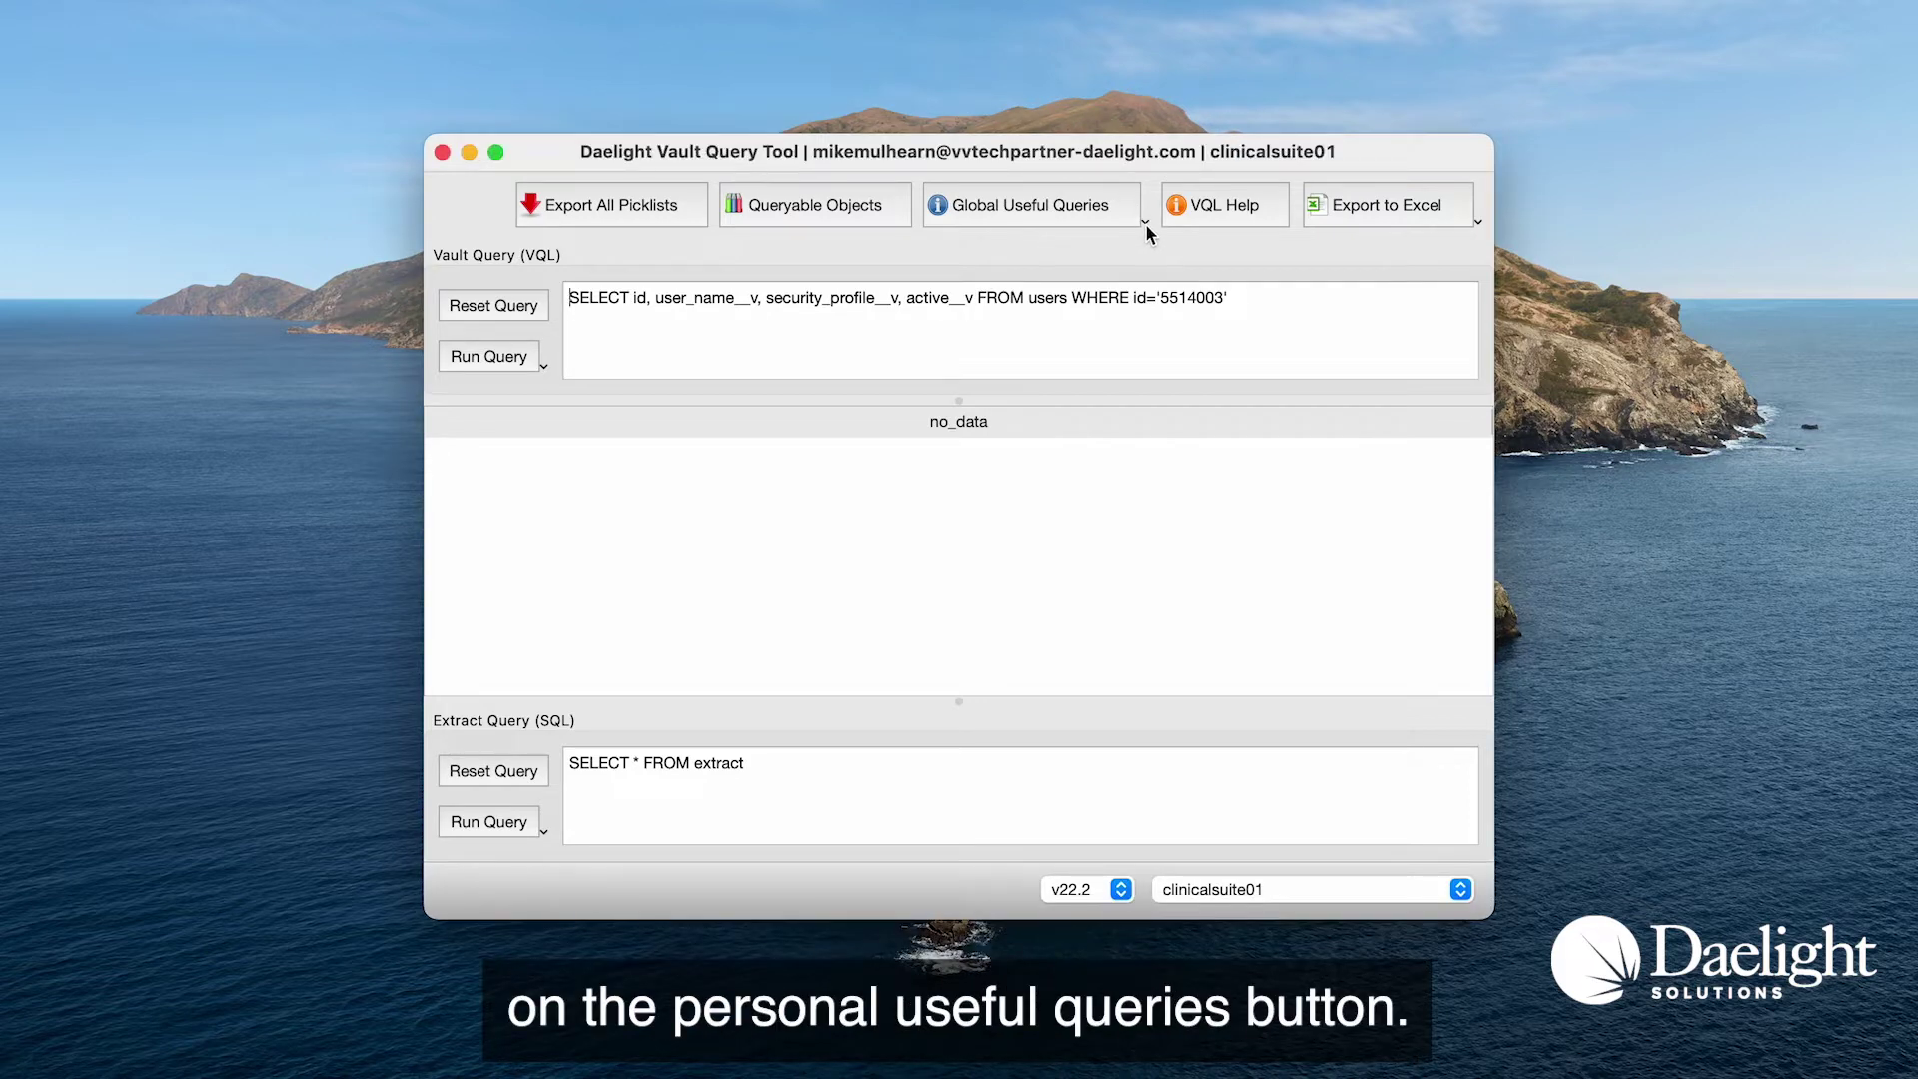
{"action": "left_click", "coordinate": [1147, 231]}
{"action": "left_click", "coordinate": [1079, 295]}
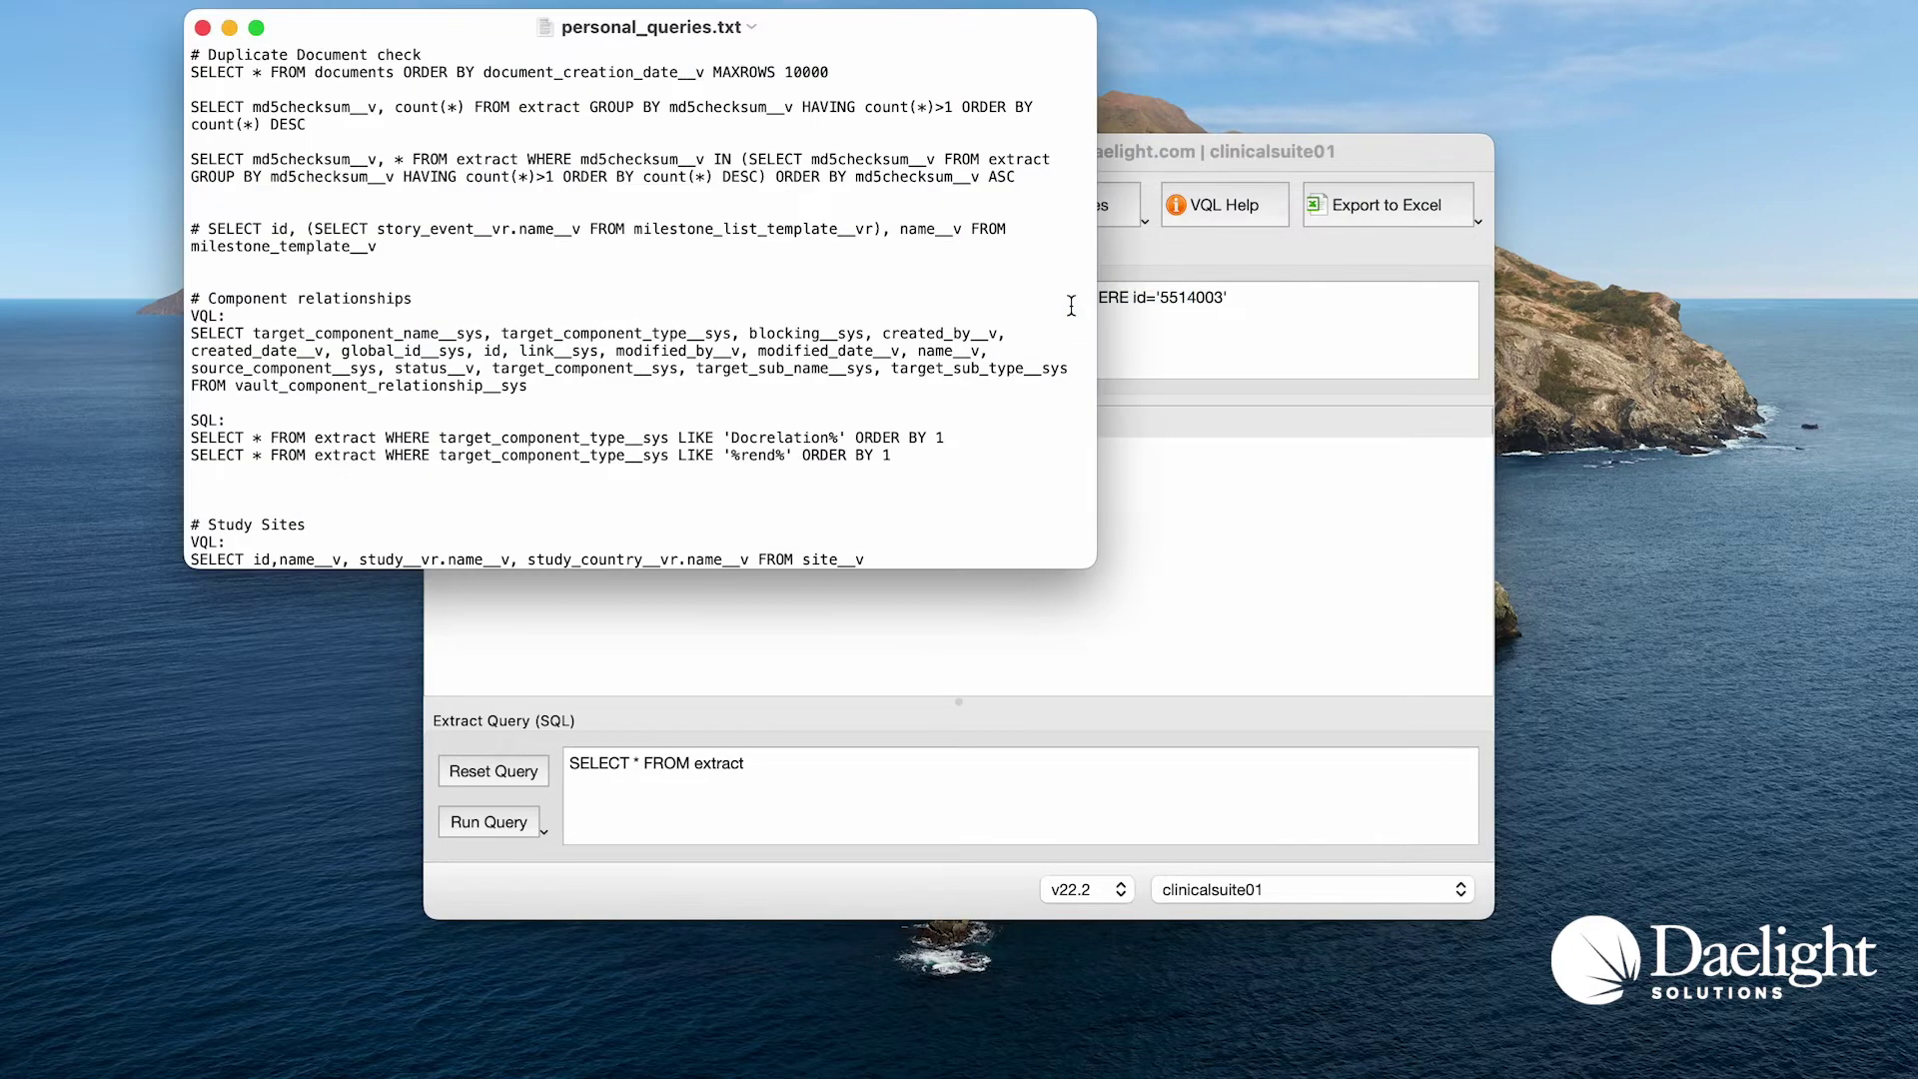
{"action": "left_click", "coordinate": [202, 29]}
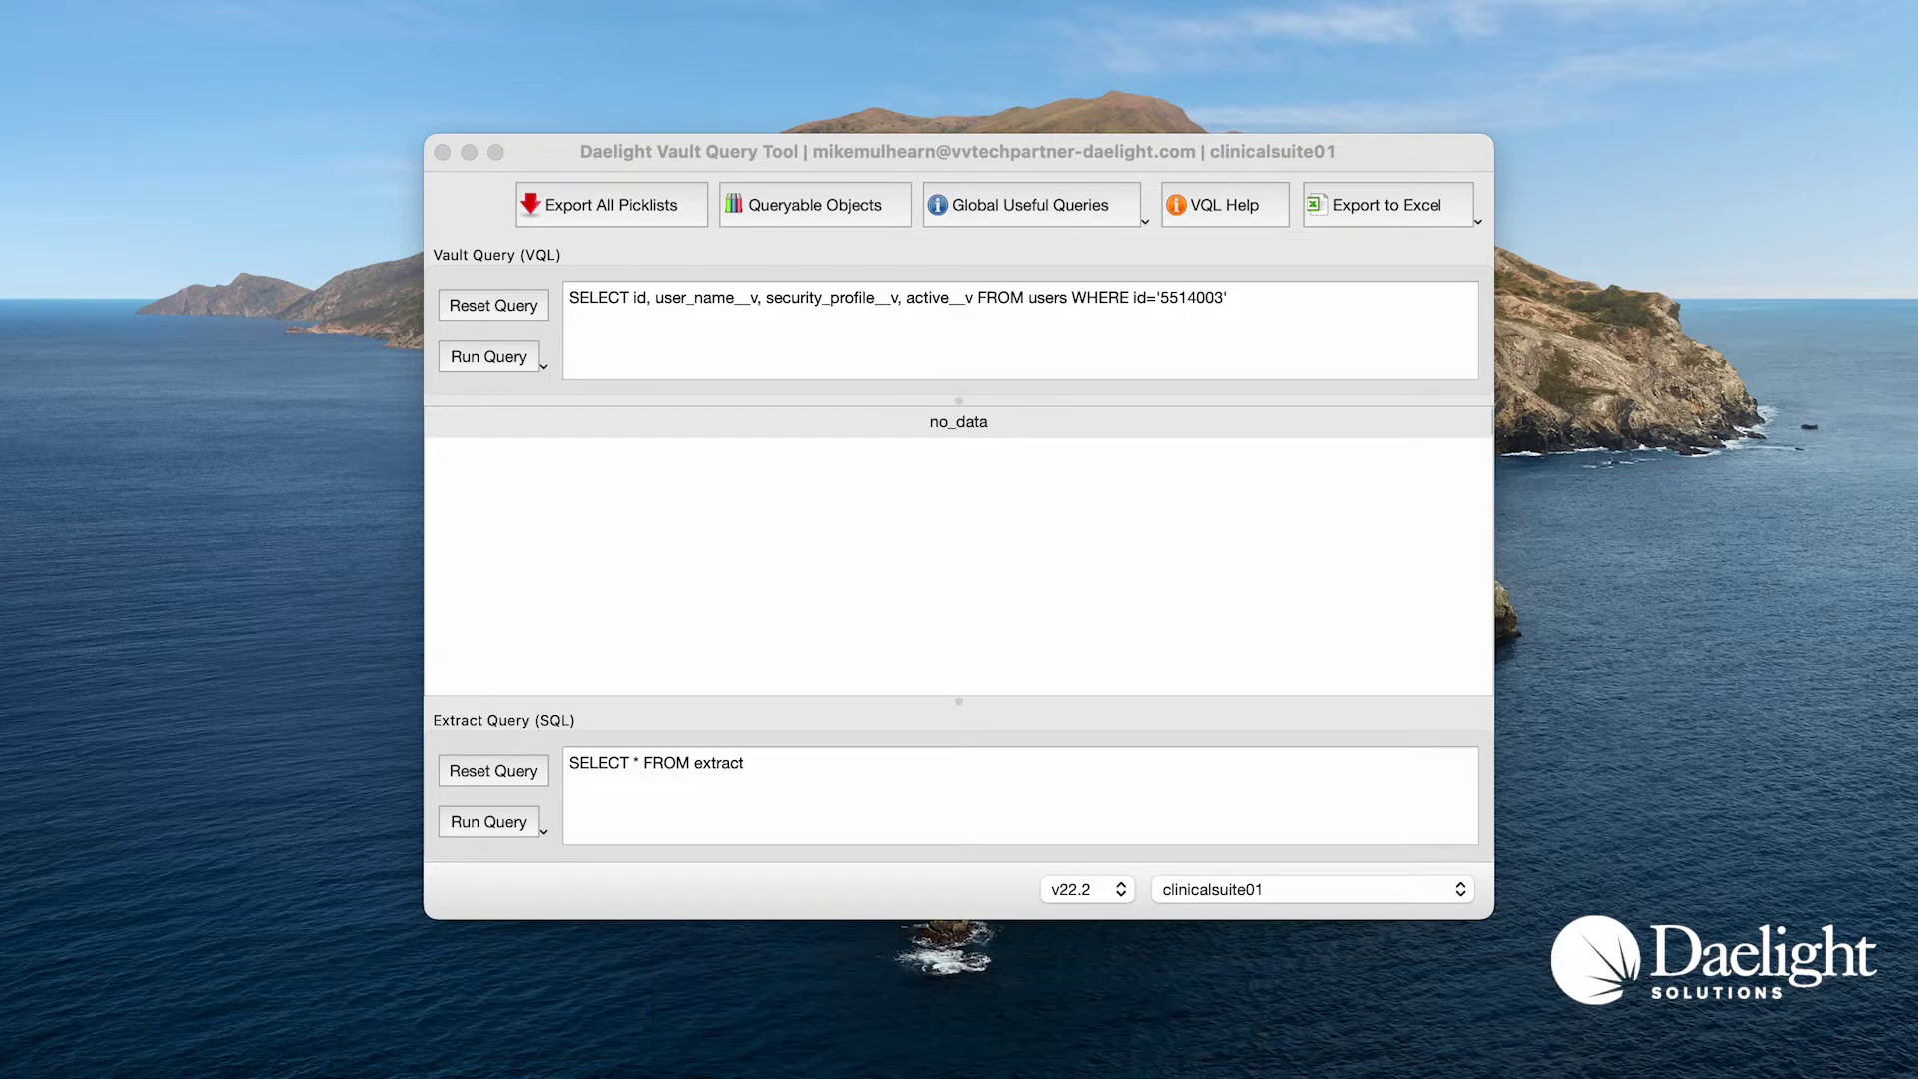
- Replace the vault query with SELECT * FROM documents ORDER BY document_creation_date__v MAXROWS 10000 and run it
{"action": "left_click", "coordinate": [1280, 342]}
{"action": "key", "text": "super+a"}
{"action": "type", "text": "SELECT * FROM documents ORDER BY document_creation_date__v MAXROWS 10000"}
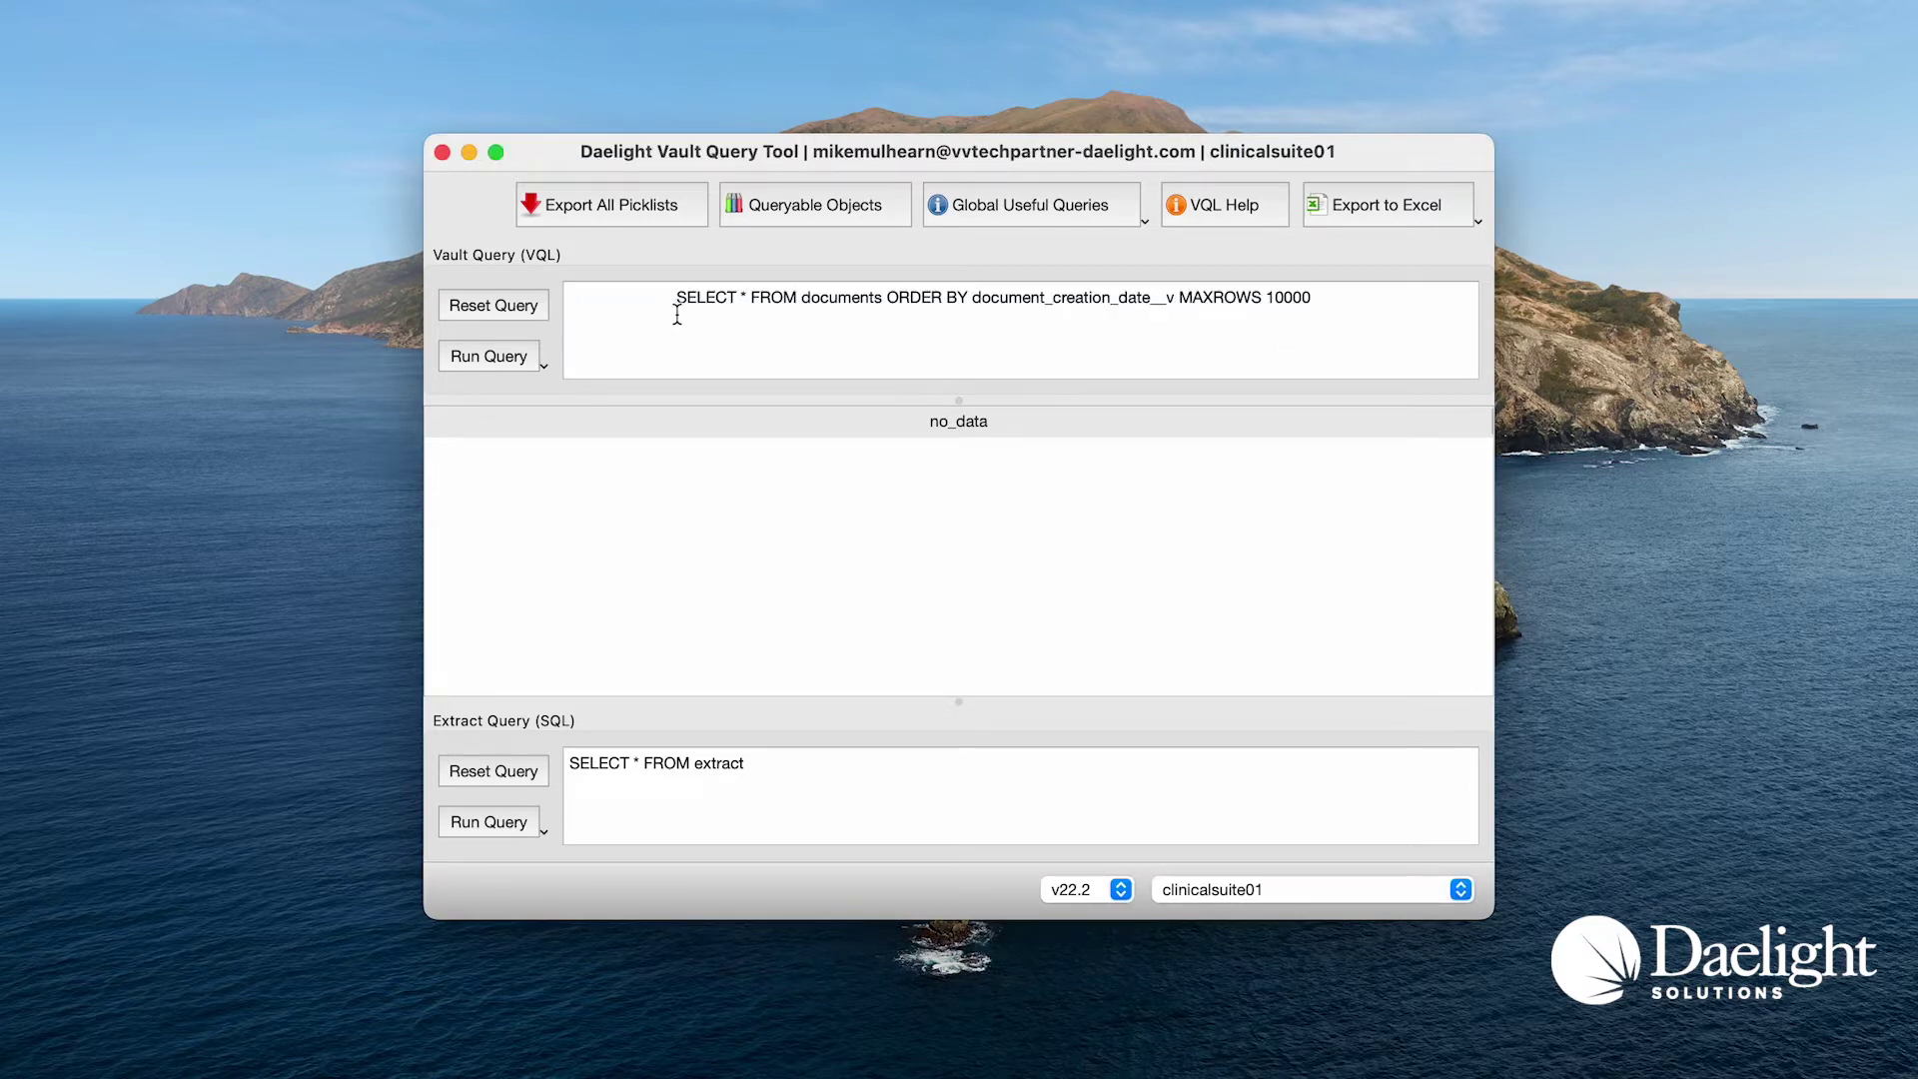
{"action": "left_click_drag", "start_coordinate": [676, 300], "coordinate": [554, 295]}
{"action": "key", "text": "BackSpace"}
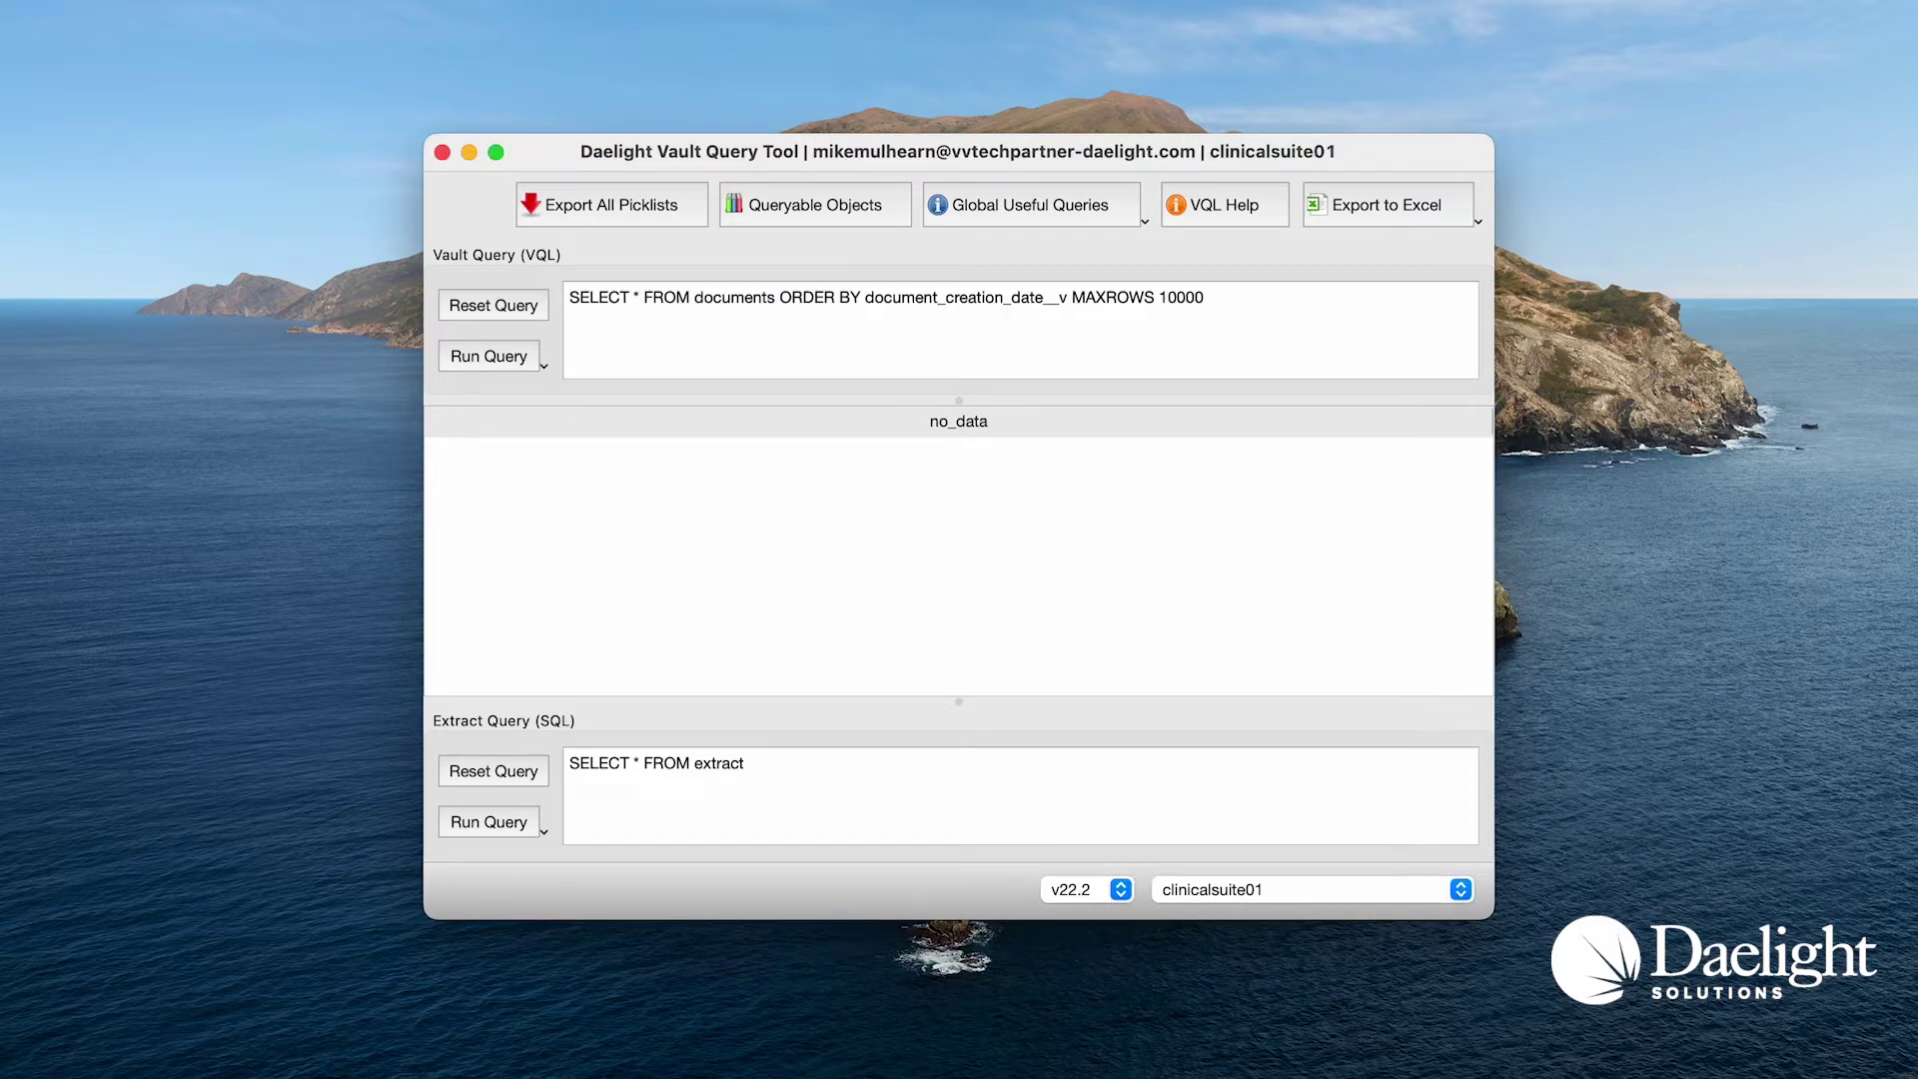
{"action": "left_click", "coordinate": [492, 360]}
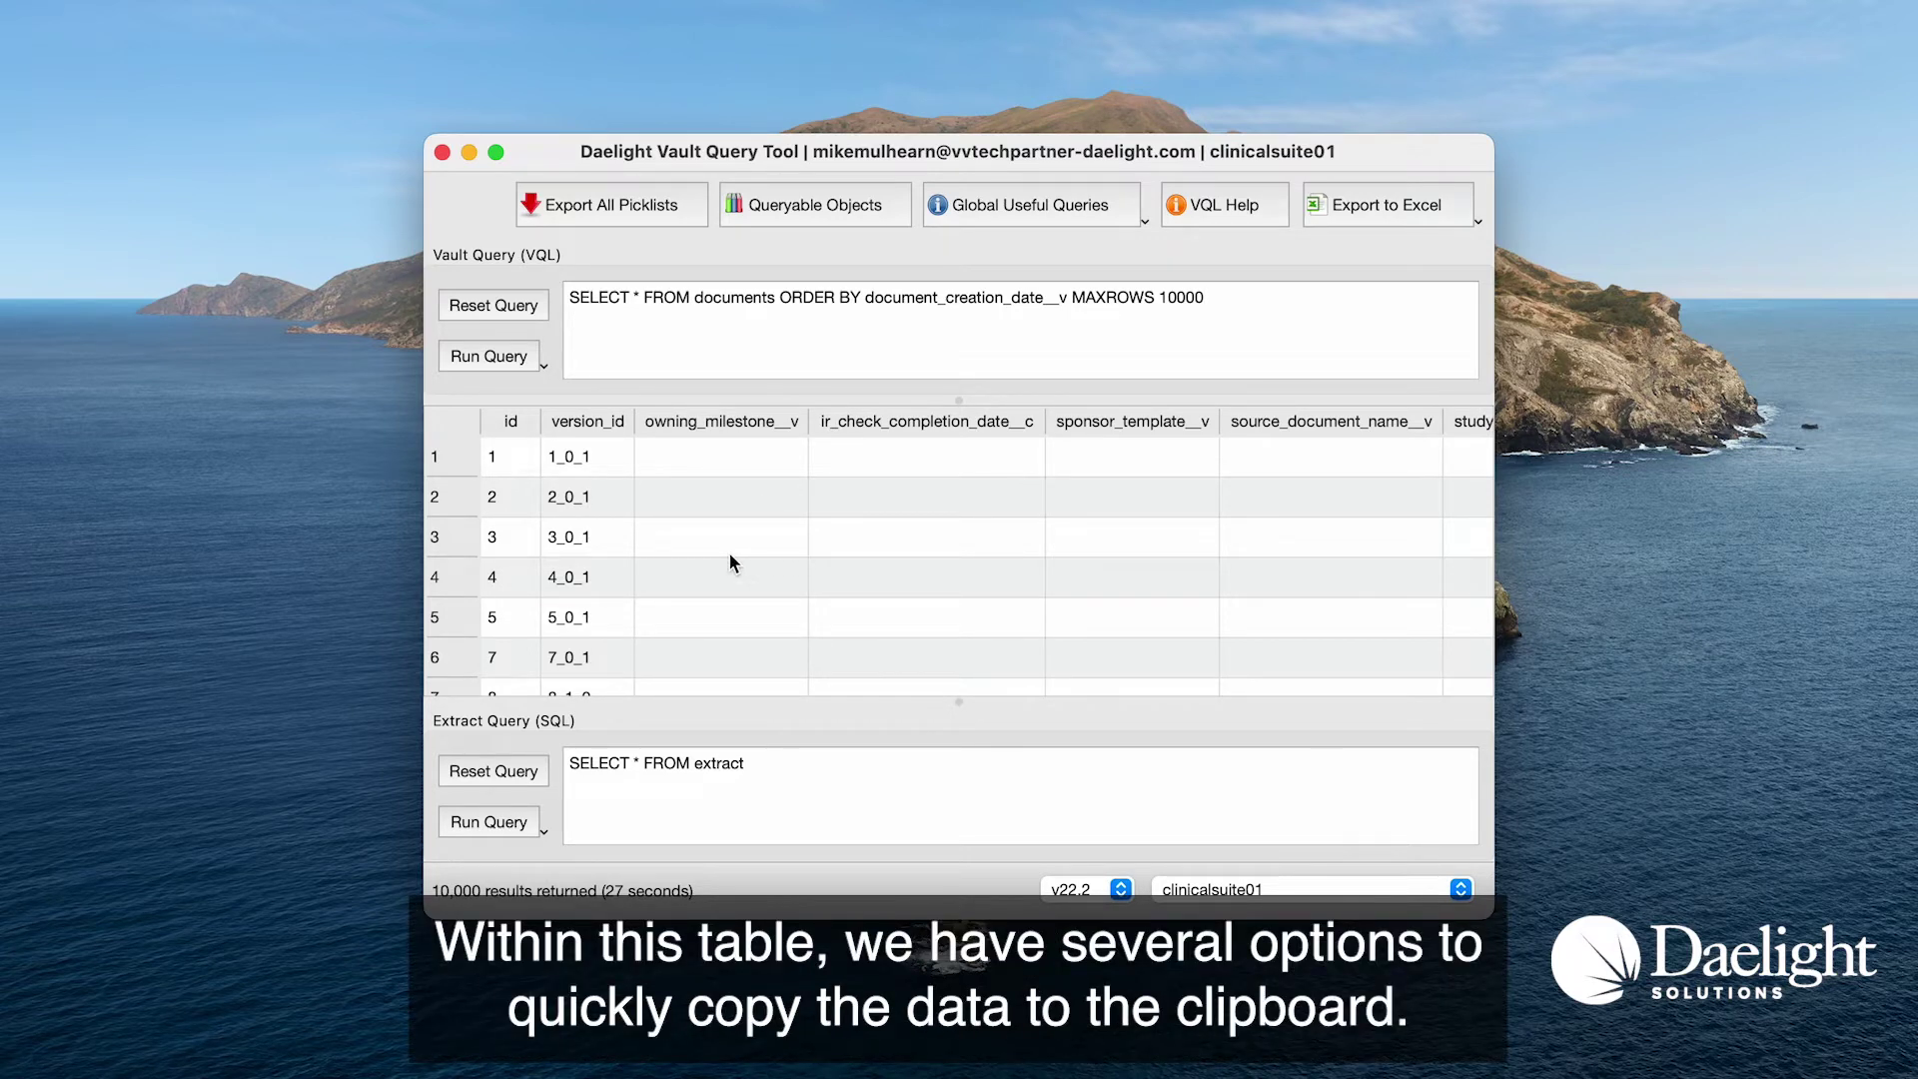
- Review the copy, metadata, audit trail and document viewing options for the version_id value in the first result row
{"action": "right_click", "coordinate": [581, 464]}
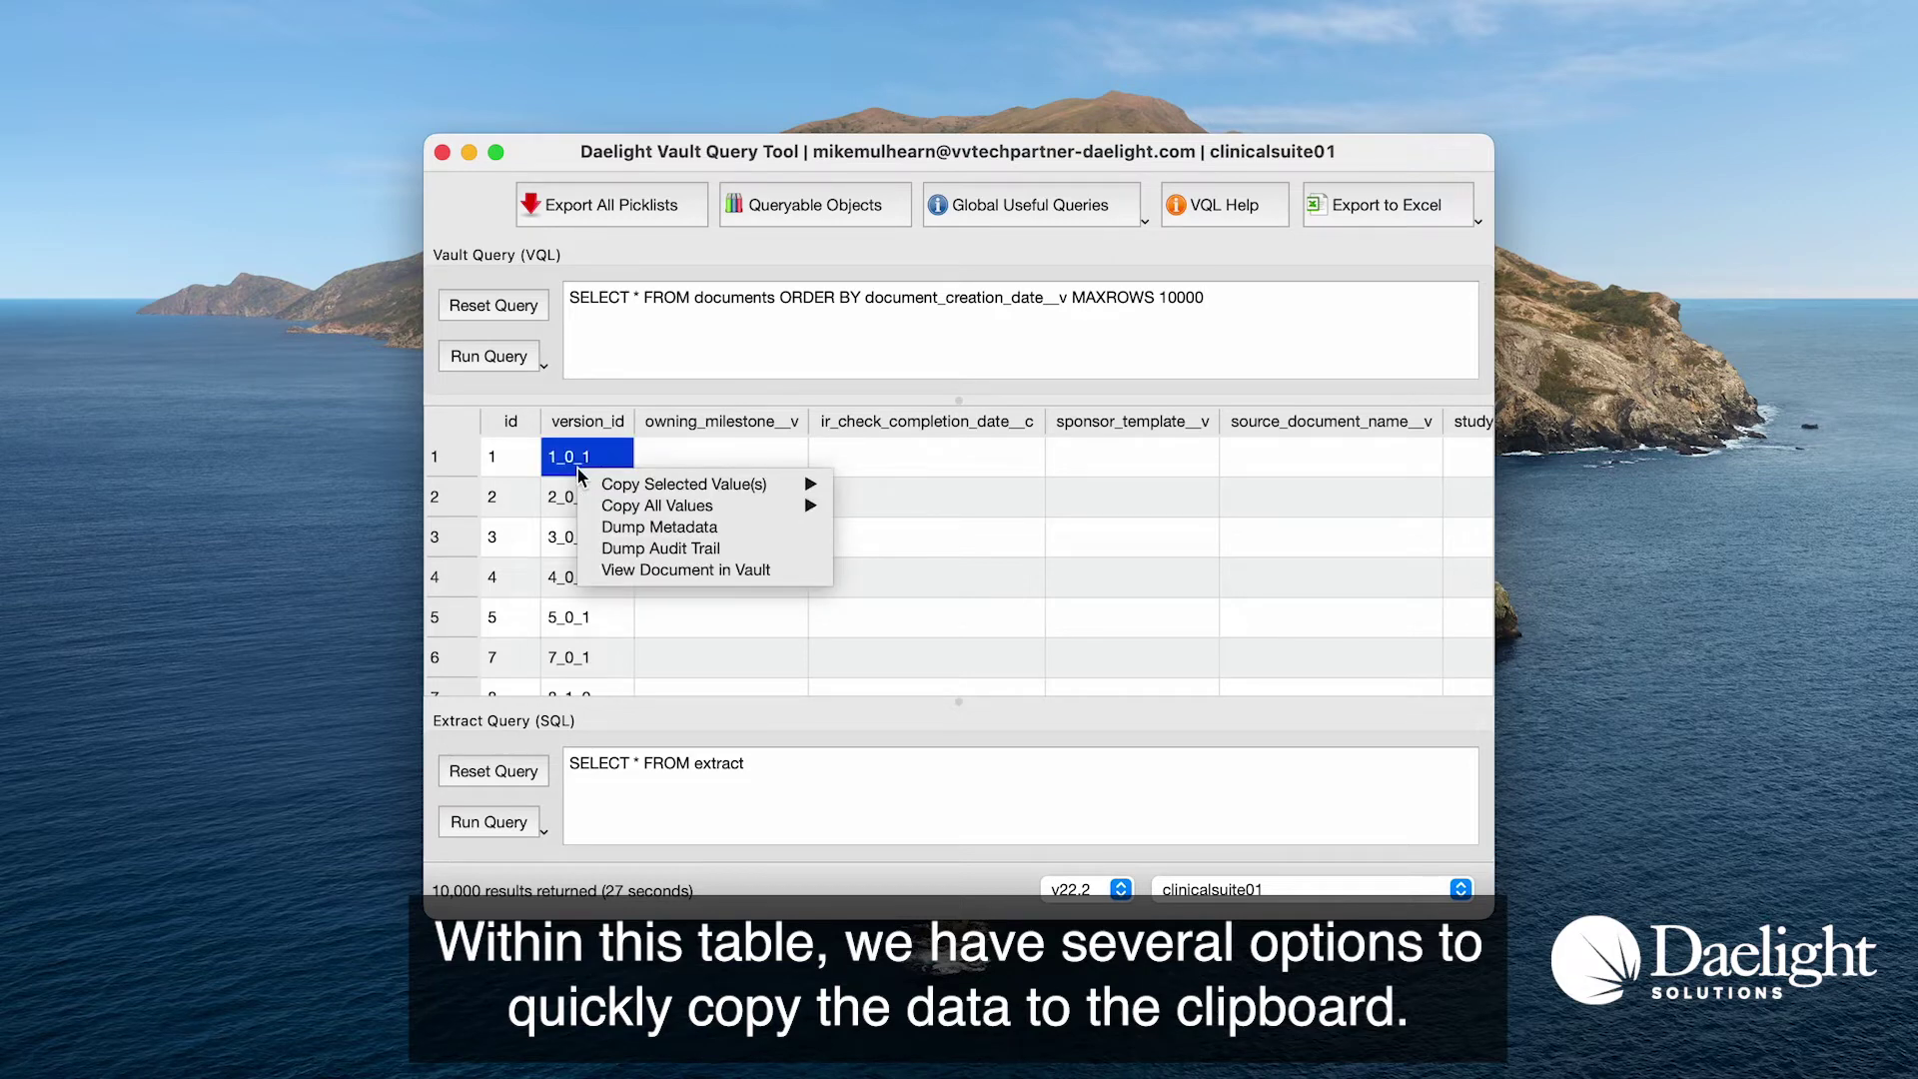
{"action": "mouse_move", "coordinate": [645, 510]}
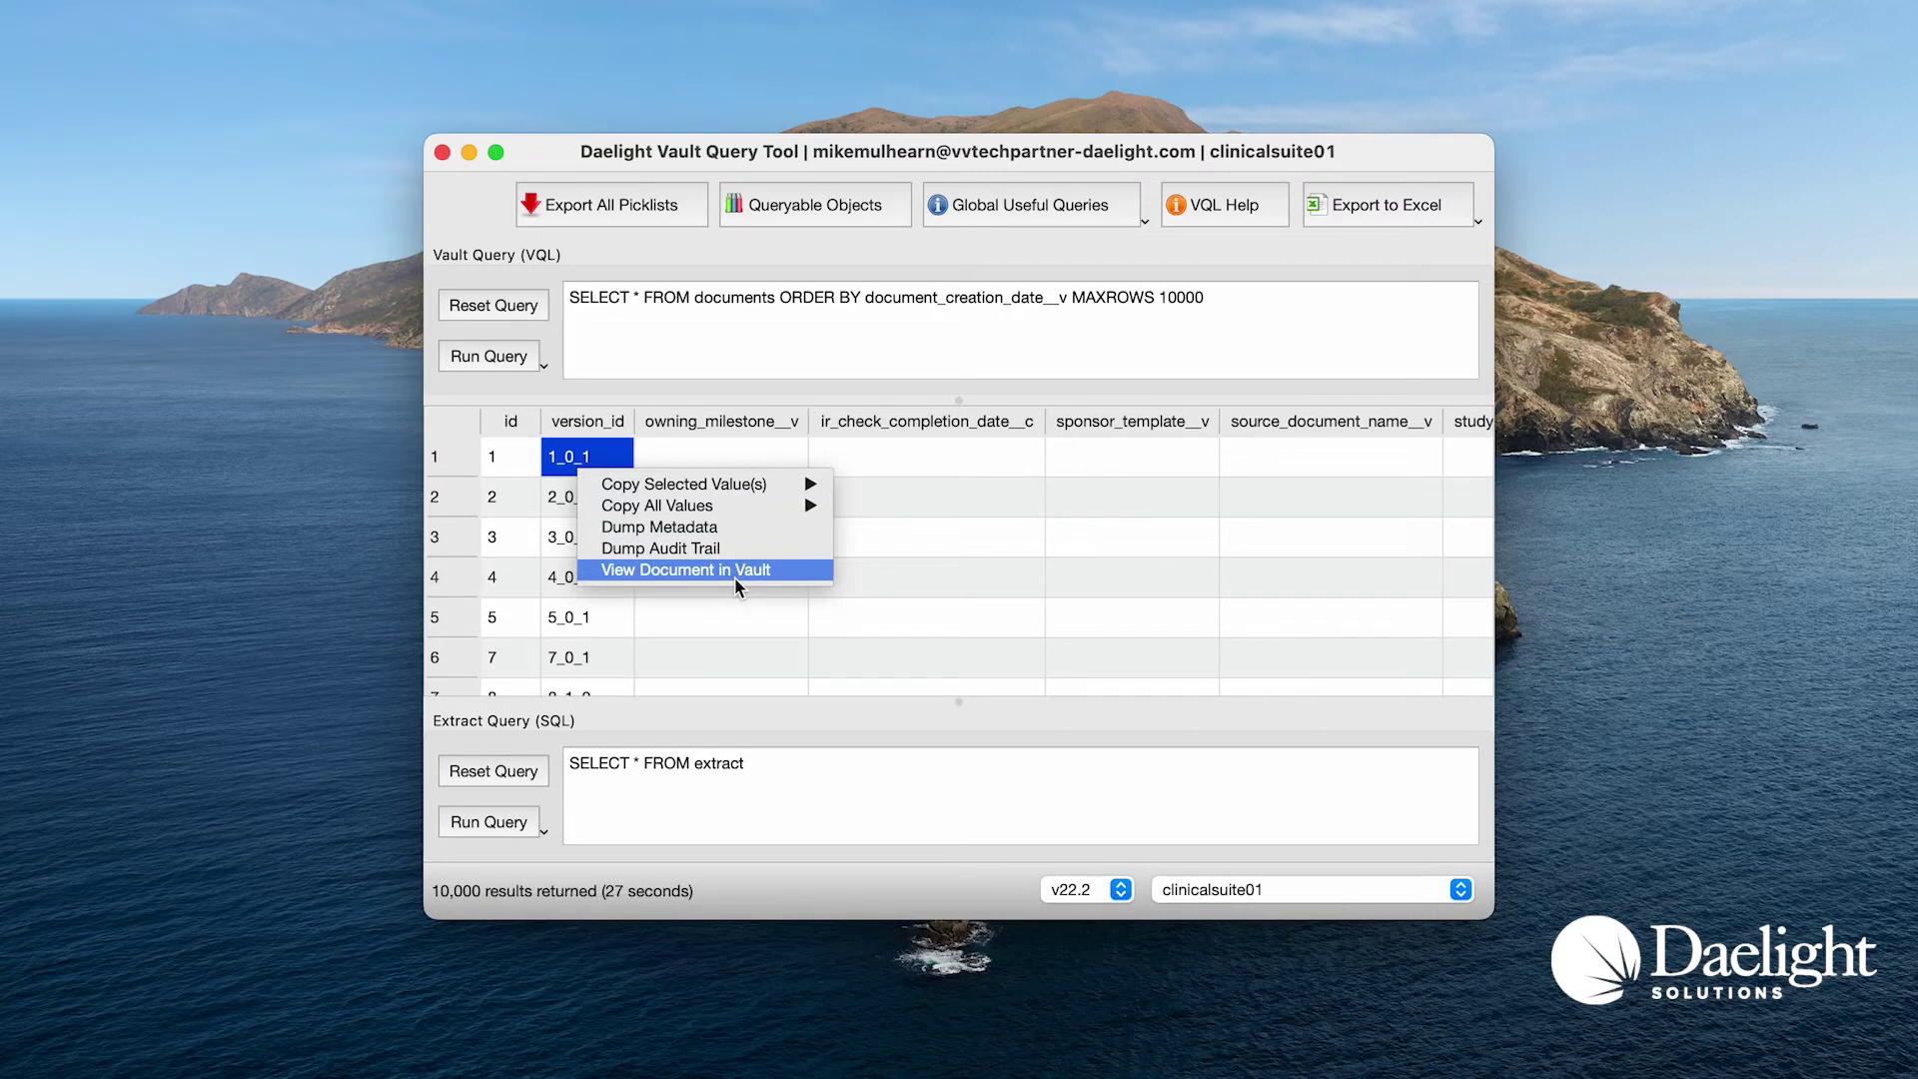
{"action": "left_click", "coordinate": [1594, 429]}
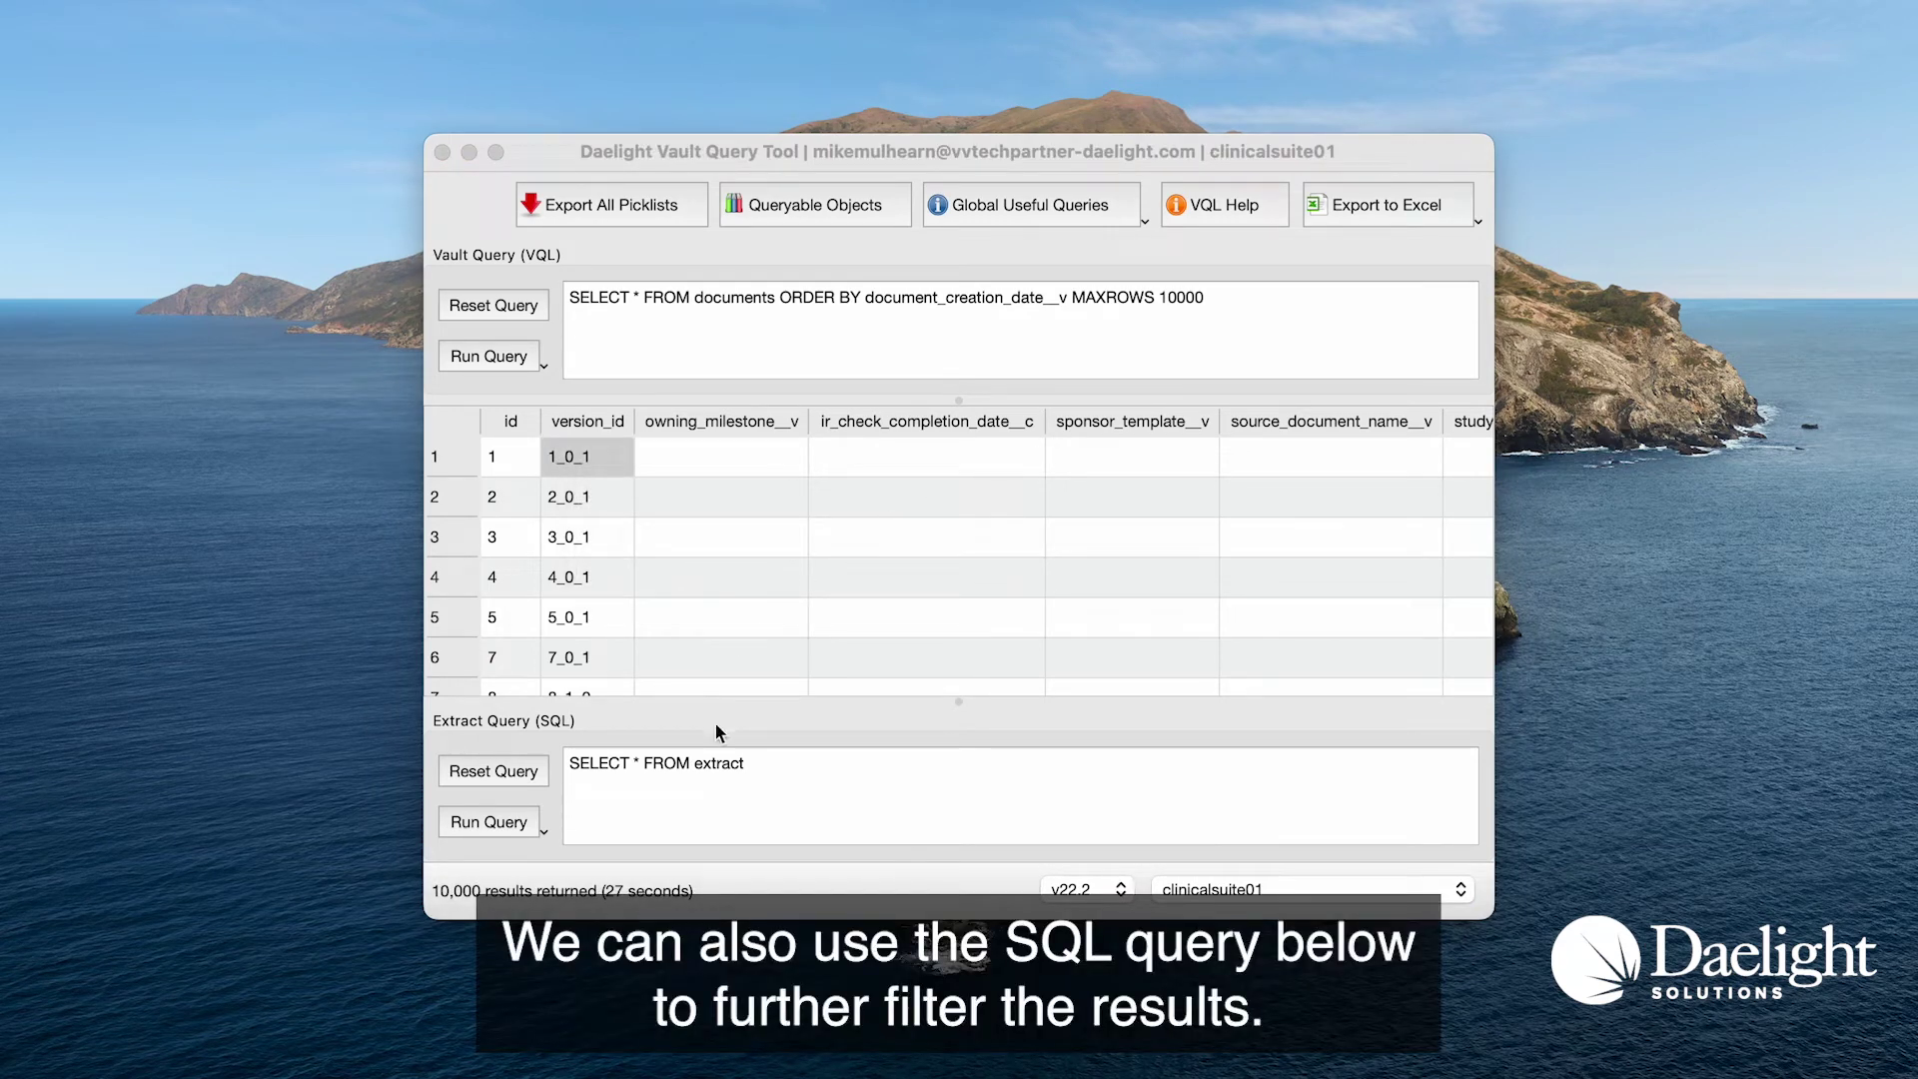
- Replace the extract query with SELECT study__v, count(*) FROM extract GROUP BY study__v ORDER BY count(*) DESC and run it
{"action": "left_click", "coordinate": [795, 763]}
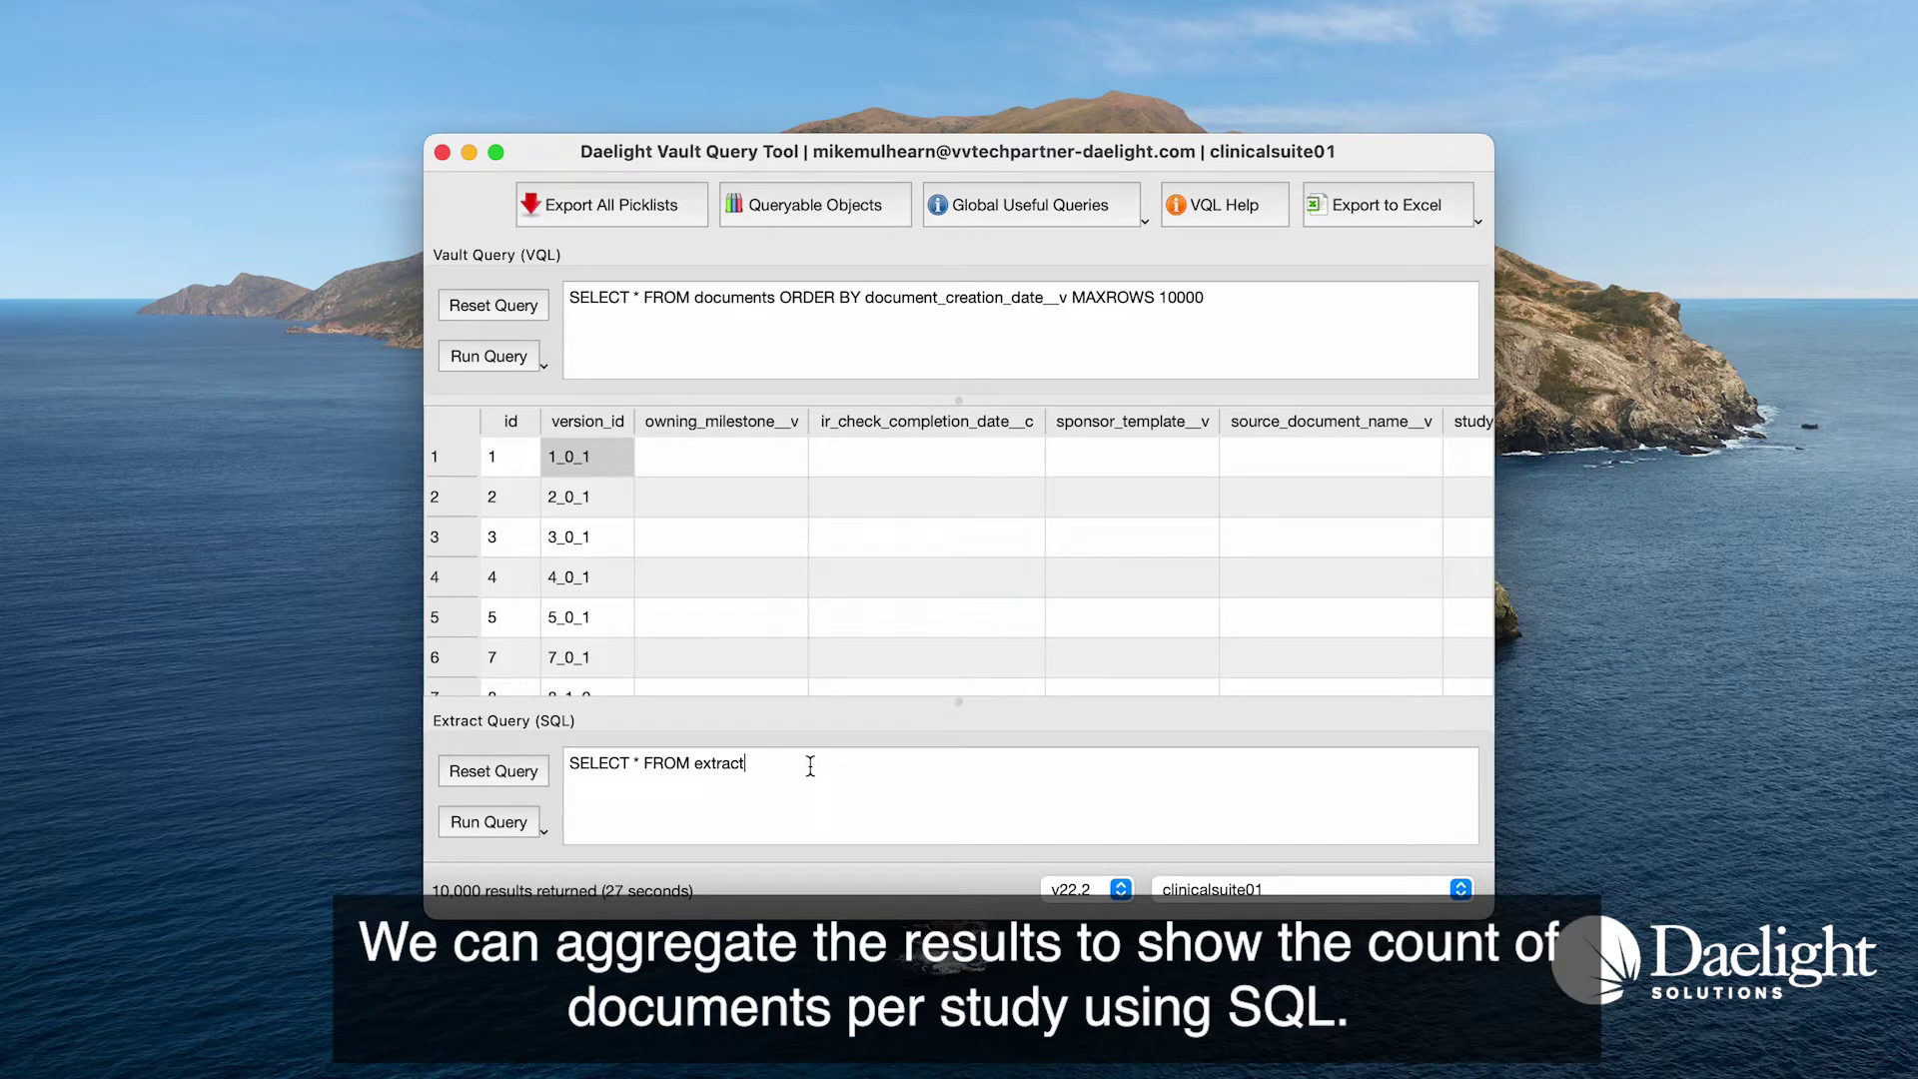
{"action": "key", "text": "super+a"}
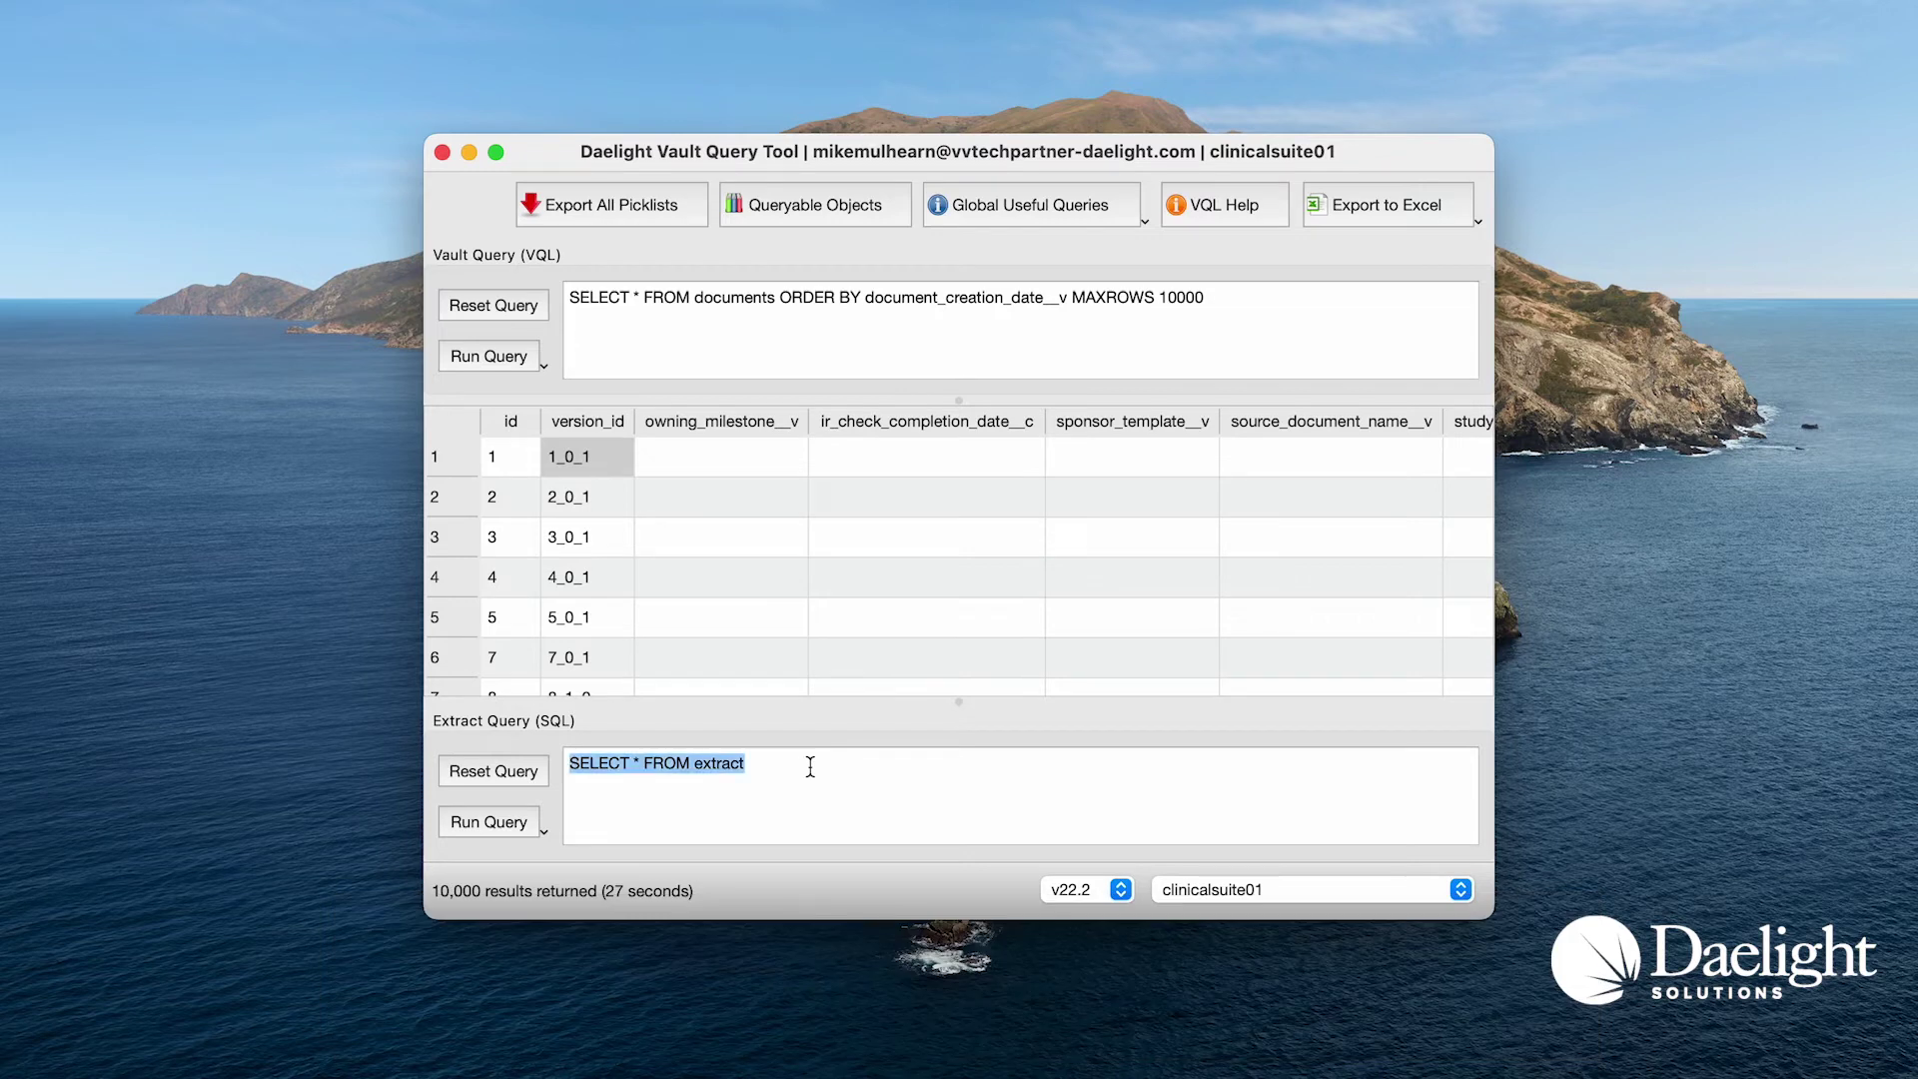
{"action": "key", "text": "super+v"}
{"action": "left_click", "coordinate": [486, 823]}
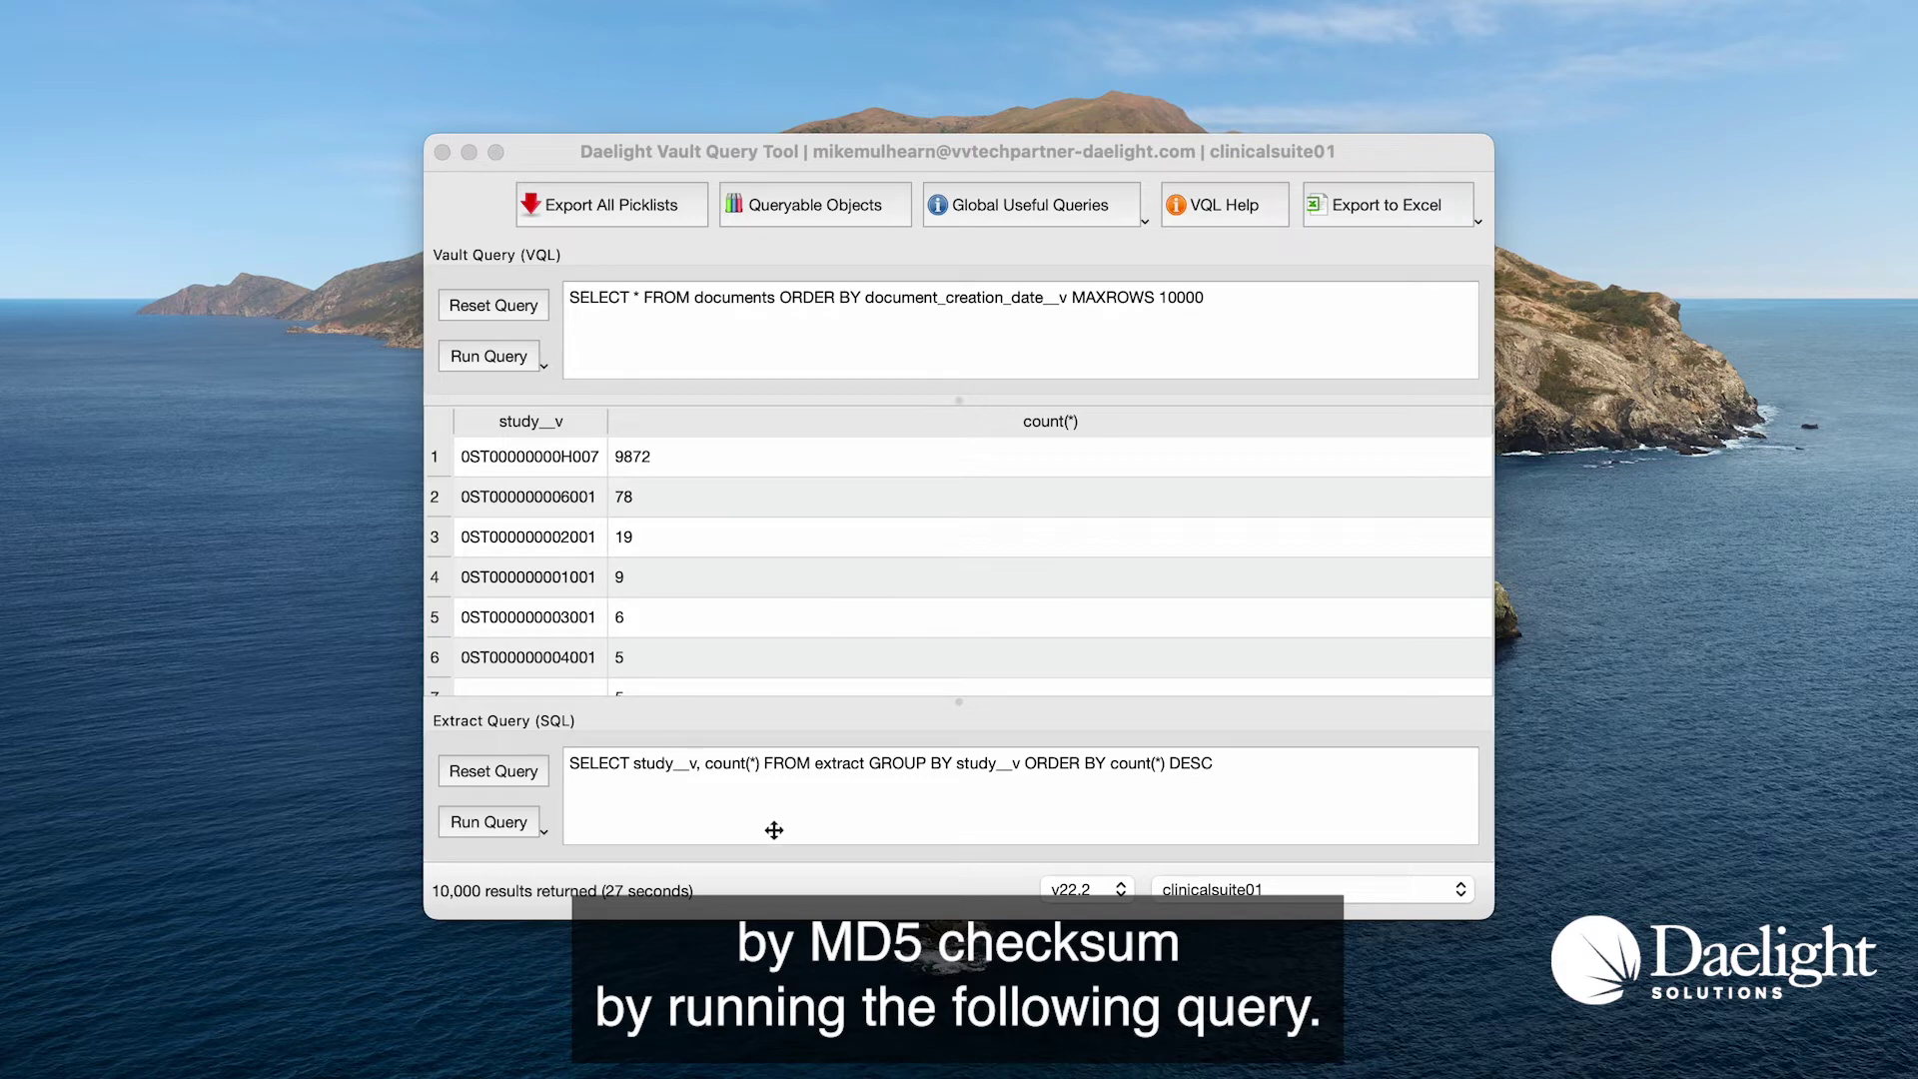
- Run SQL query SELECT md5checksum__v, * FROM extract WHERE md5checksum__v IN (SELECT md5checksum__v FROM extract GROUP BY md5checksum__v HAVING count(*)>1 ORDER BY count(*) DESC) ORDER BY md5checksum__v ASC
{"action": "left_click", "coordinate": [964, 795]}
{"action": "key", "text": "super+a"}
{"action": "key", "text": "super+v"}
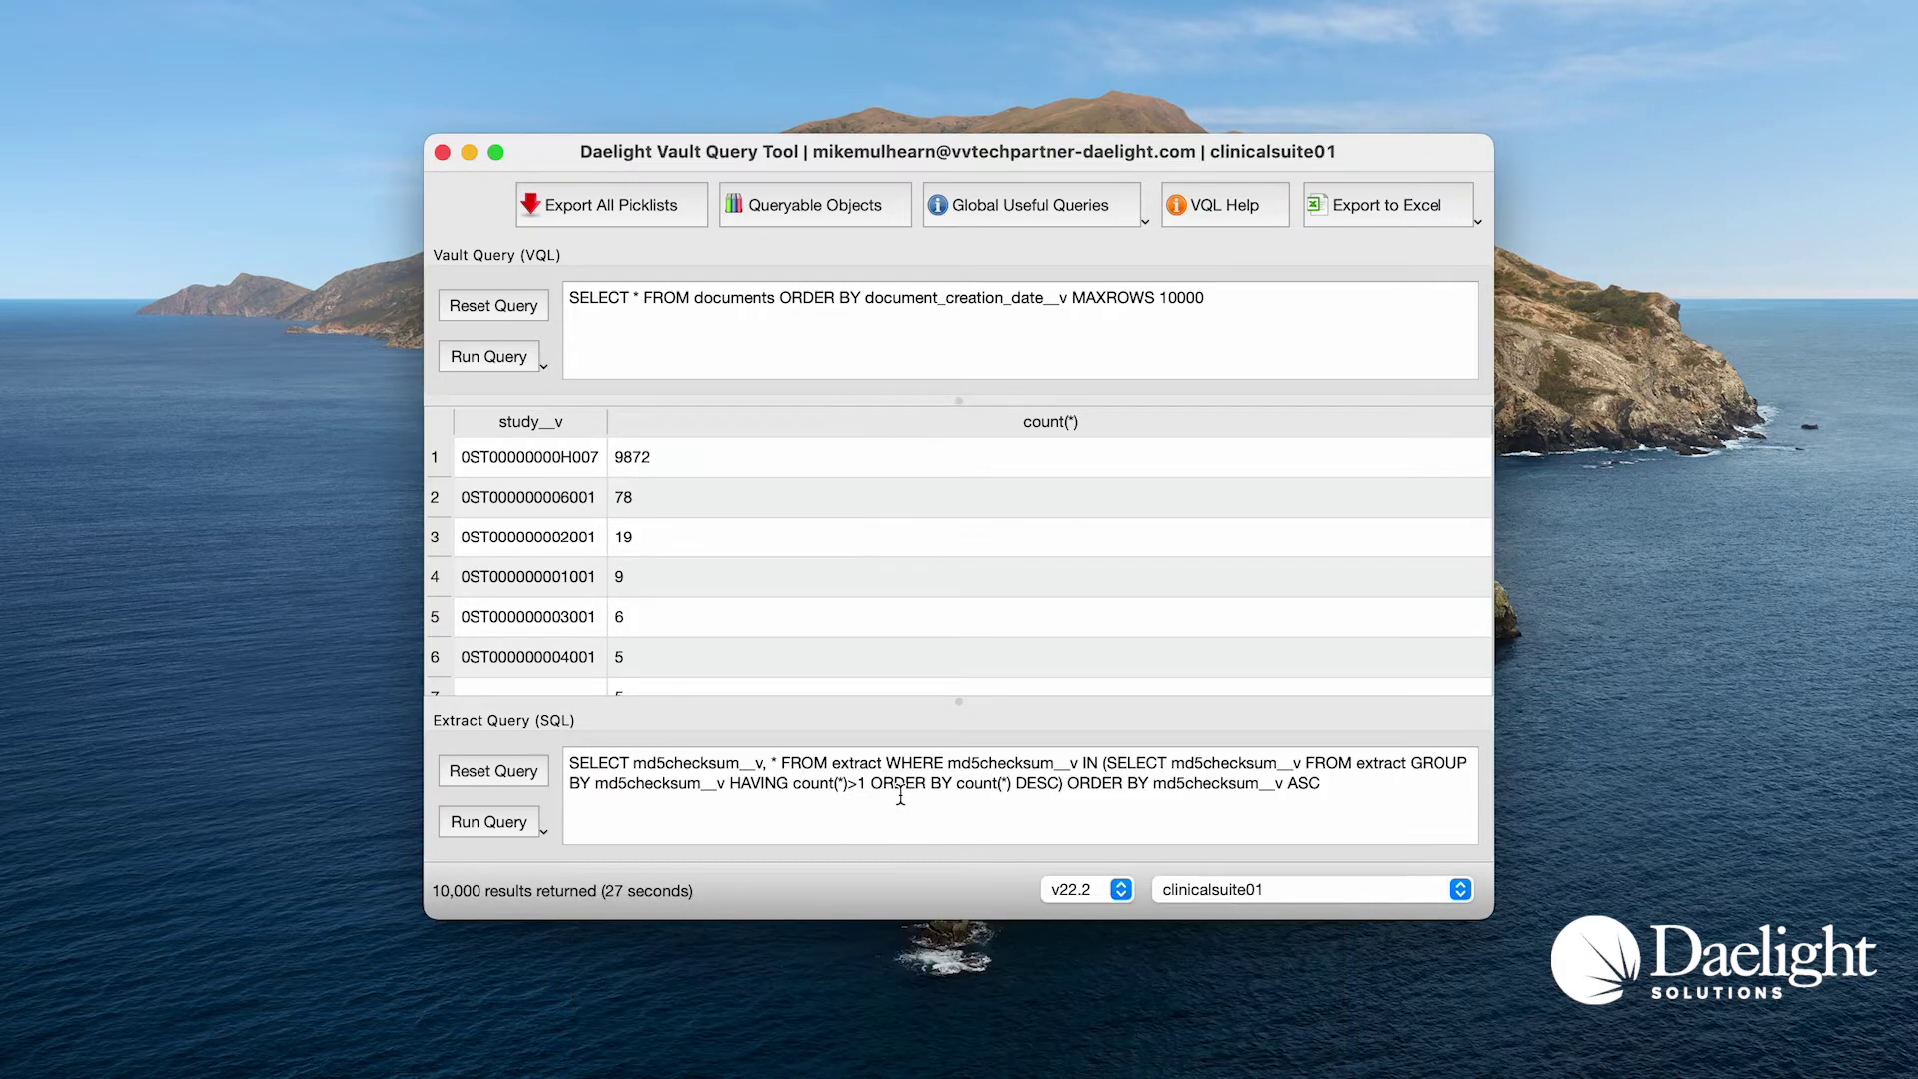
{"action": "left_click", "coordinate": [490, 822]}
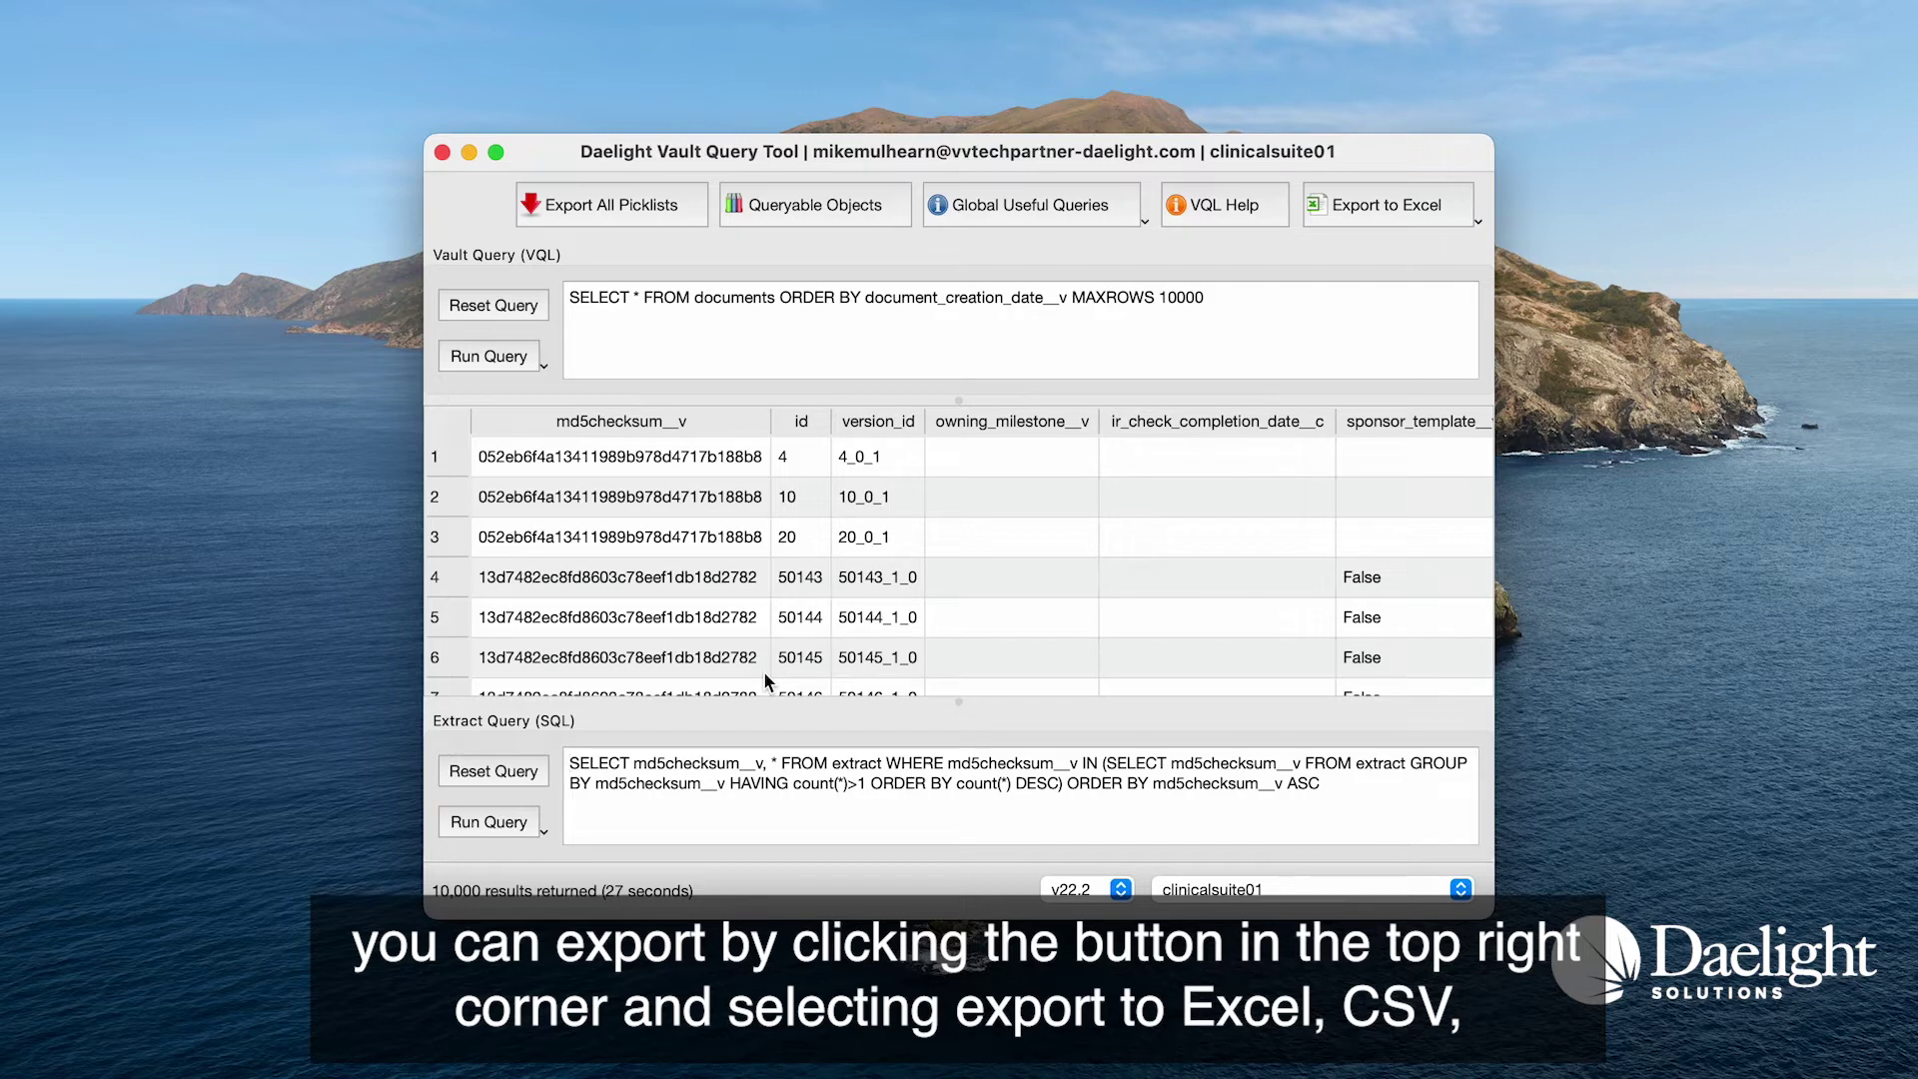
- Review the file formats available for exporting the query results
{"action": "left_click", "coordinate": [1478, 222]}
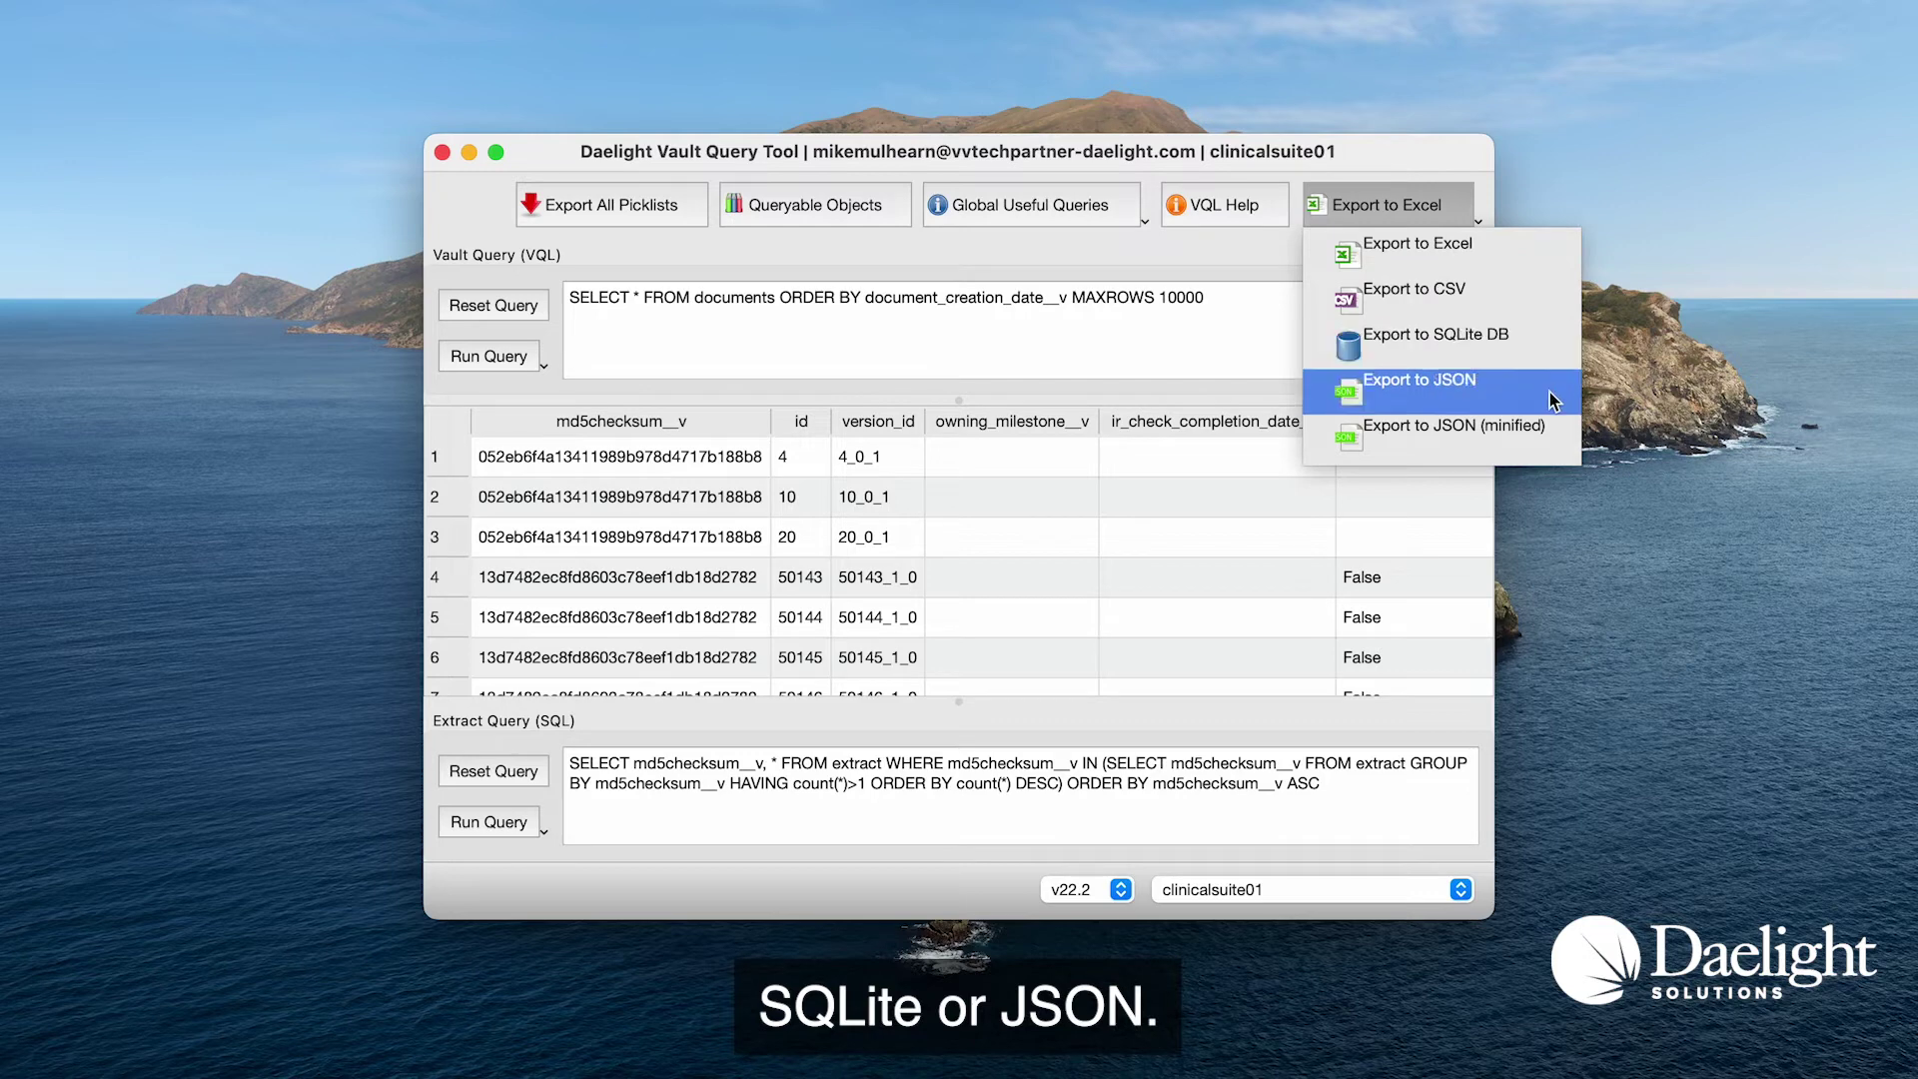
{"action": "left_click", "coordinate": [1566, 455]}
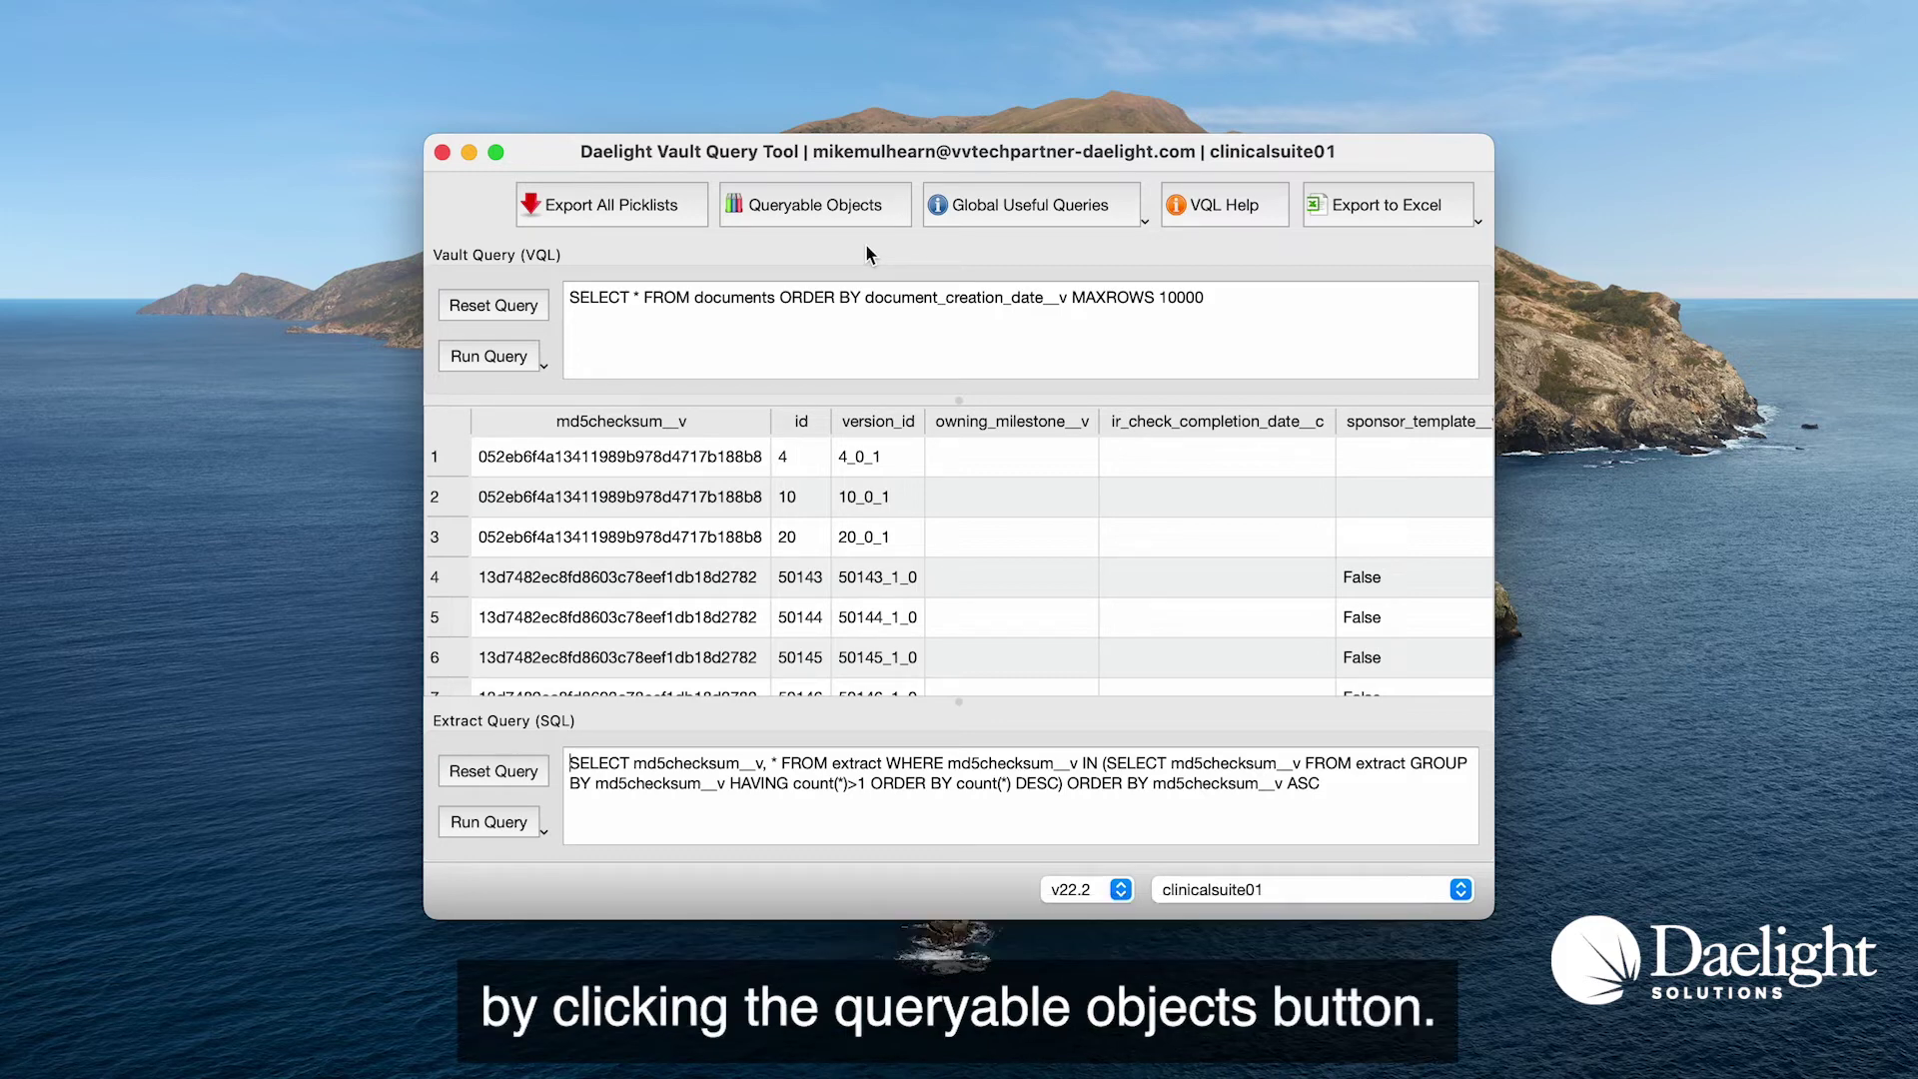
- Browse the queryable objects, retrieve the metadata of the study__v object, and close both metadata windows
{"action": "left_click", "coordinate": [856, 218]}
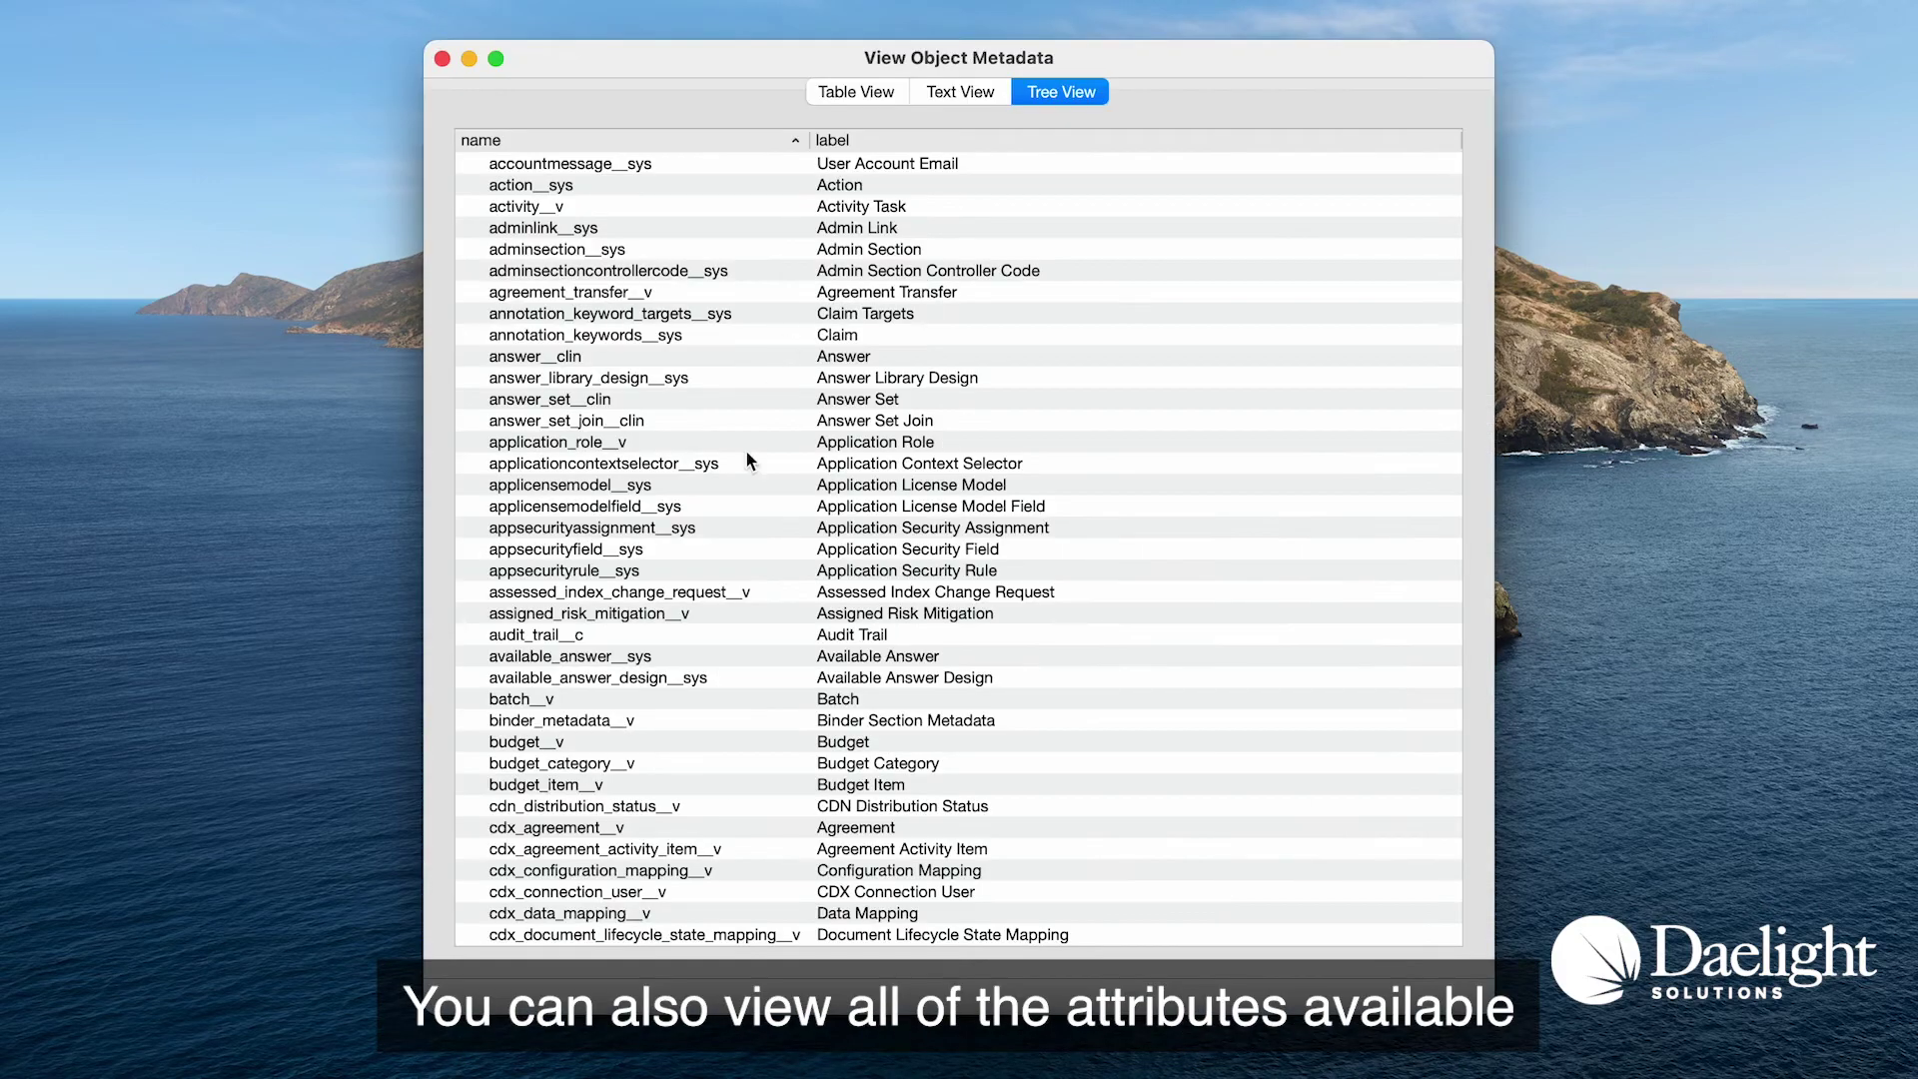
{"action": "scroll", "coordinate": [665, 729], "scroll_direction": "down", "scroll_amount": 20}
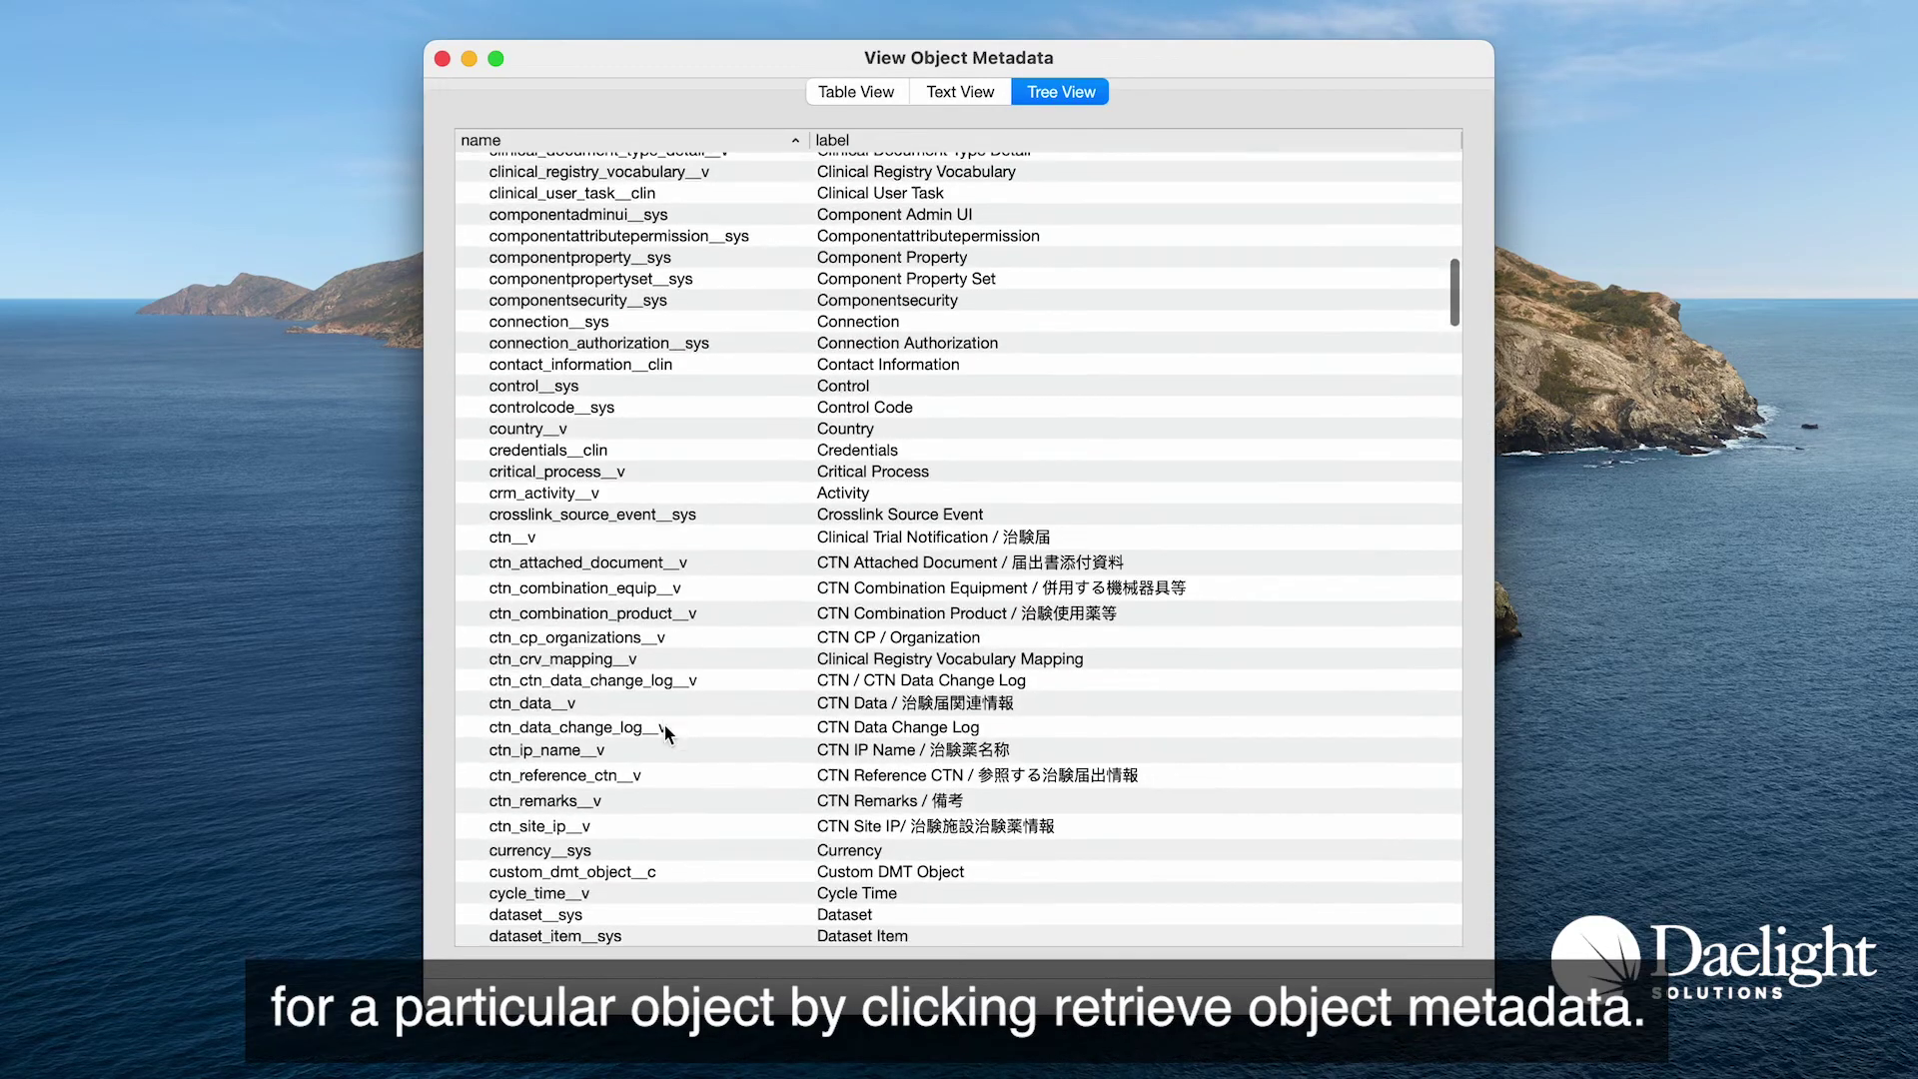
{"action": "scroll", "coordinate": [665, 728], "scroll_direction": "down", "scroll_amount": 20}
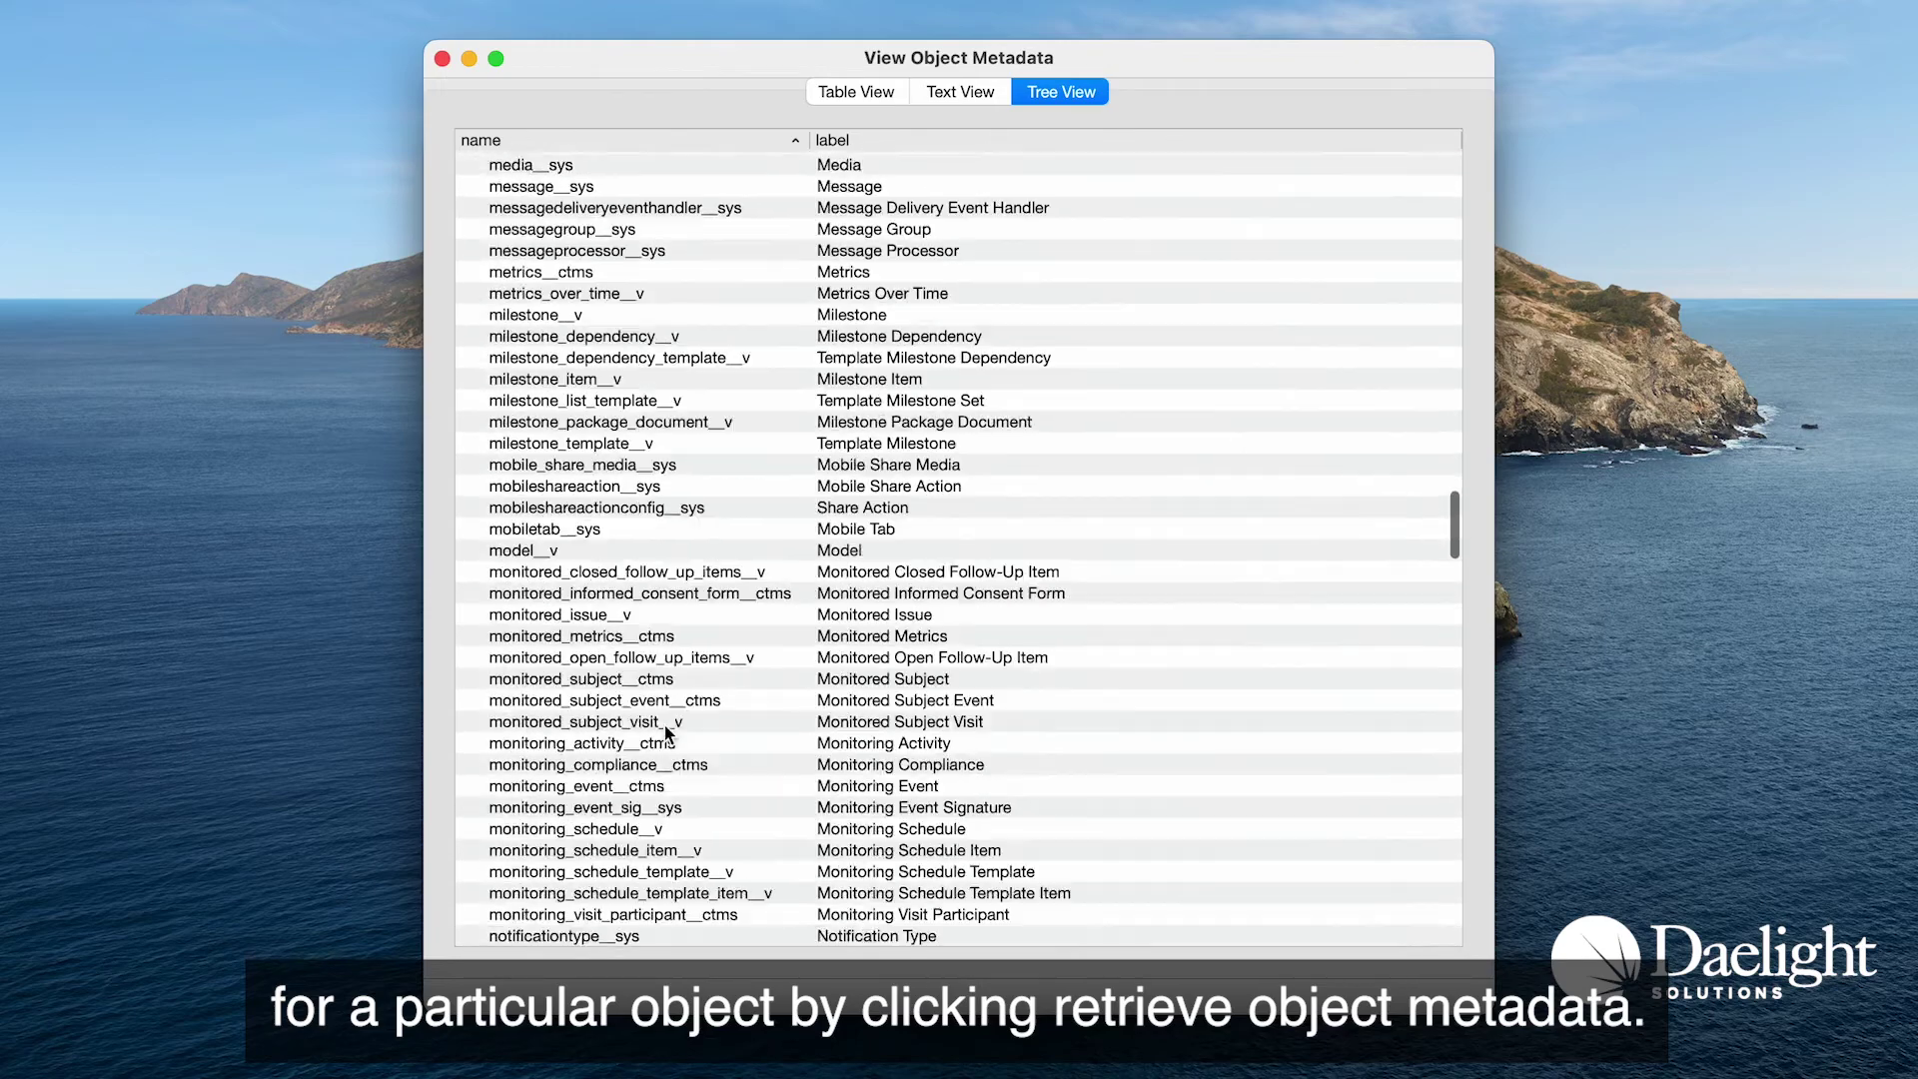
{"action": "scroll", "coordinate": [665, 732], "scroll_direction": "down", "scroll_amount": 20}
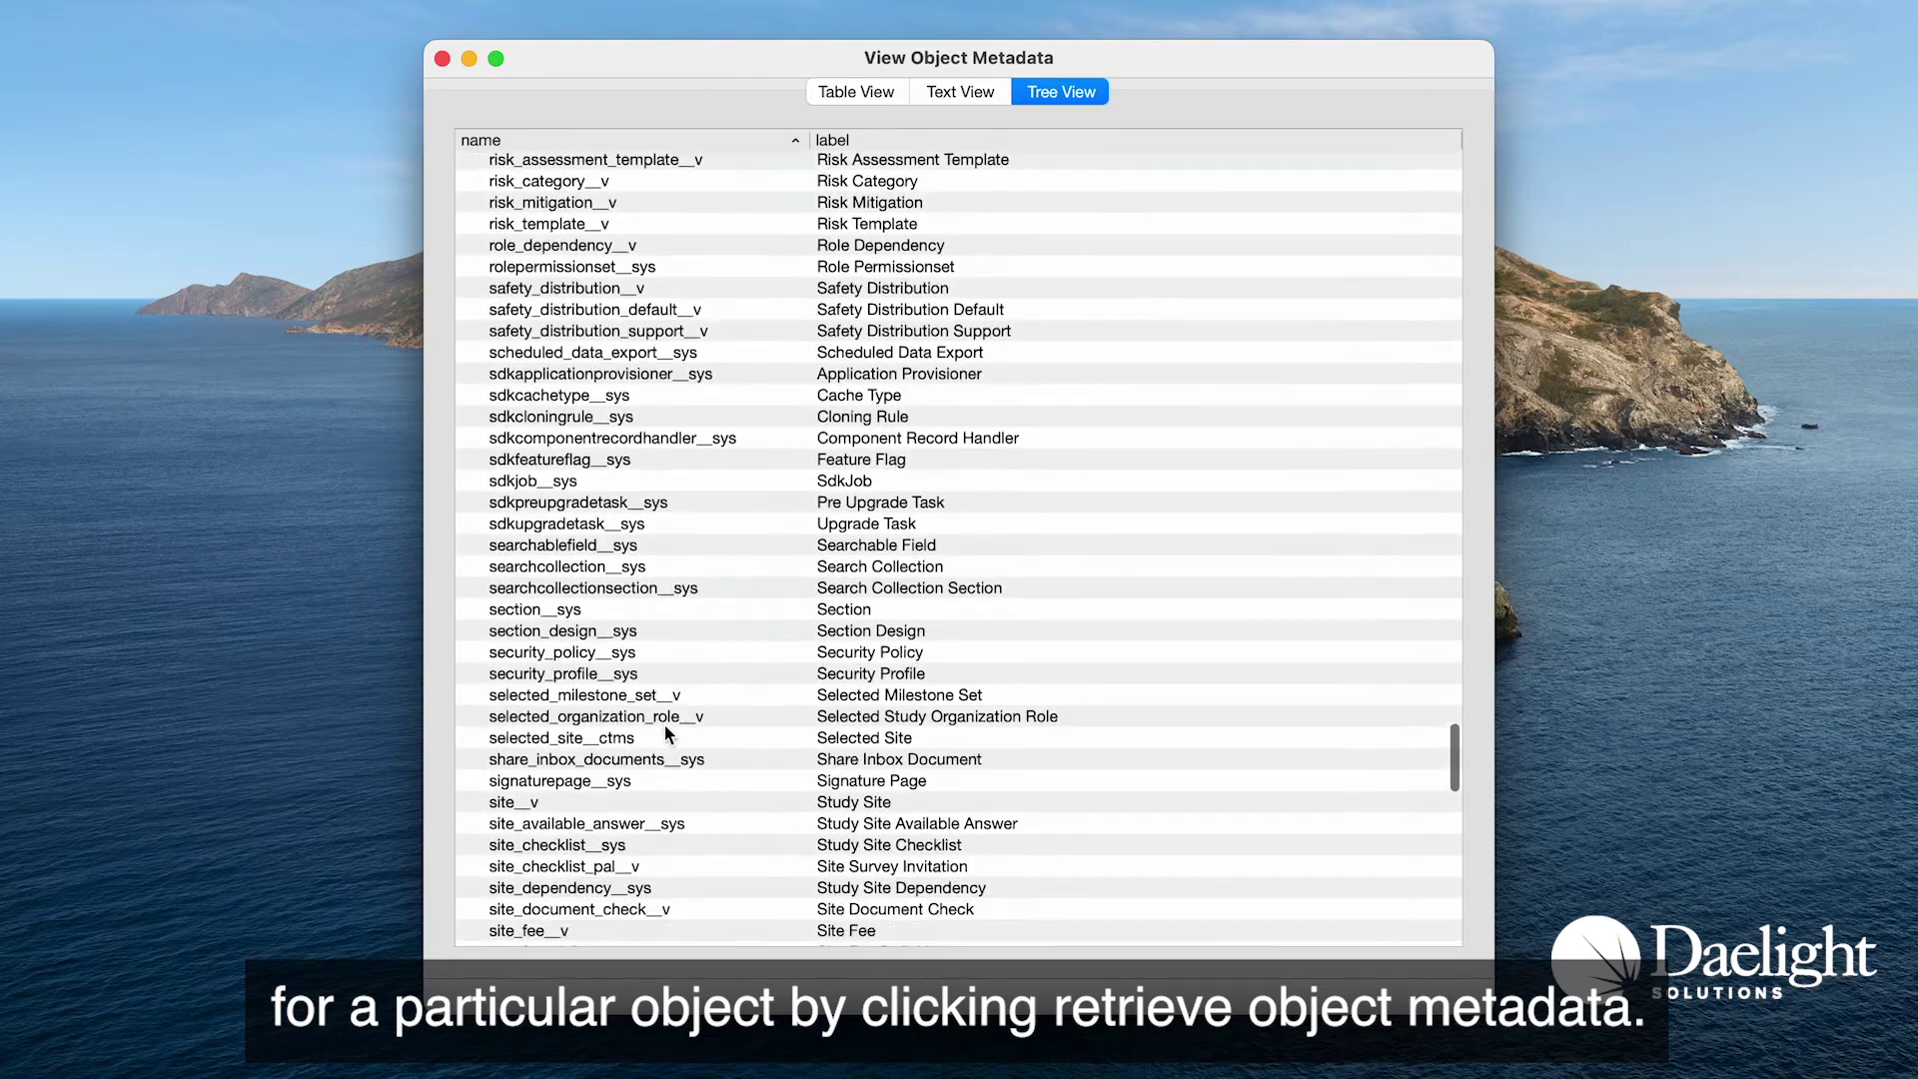
{"action": "scroll", "coordinate": [663, 723], "scroll_direction": "down", "scroll_amount": 10}
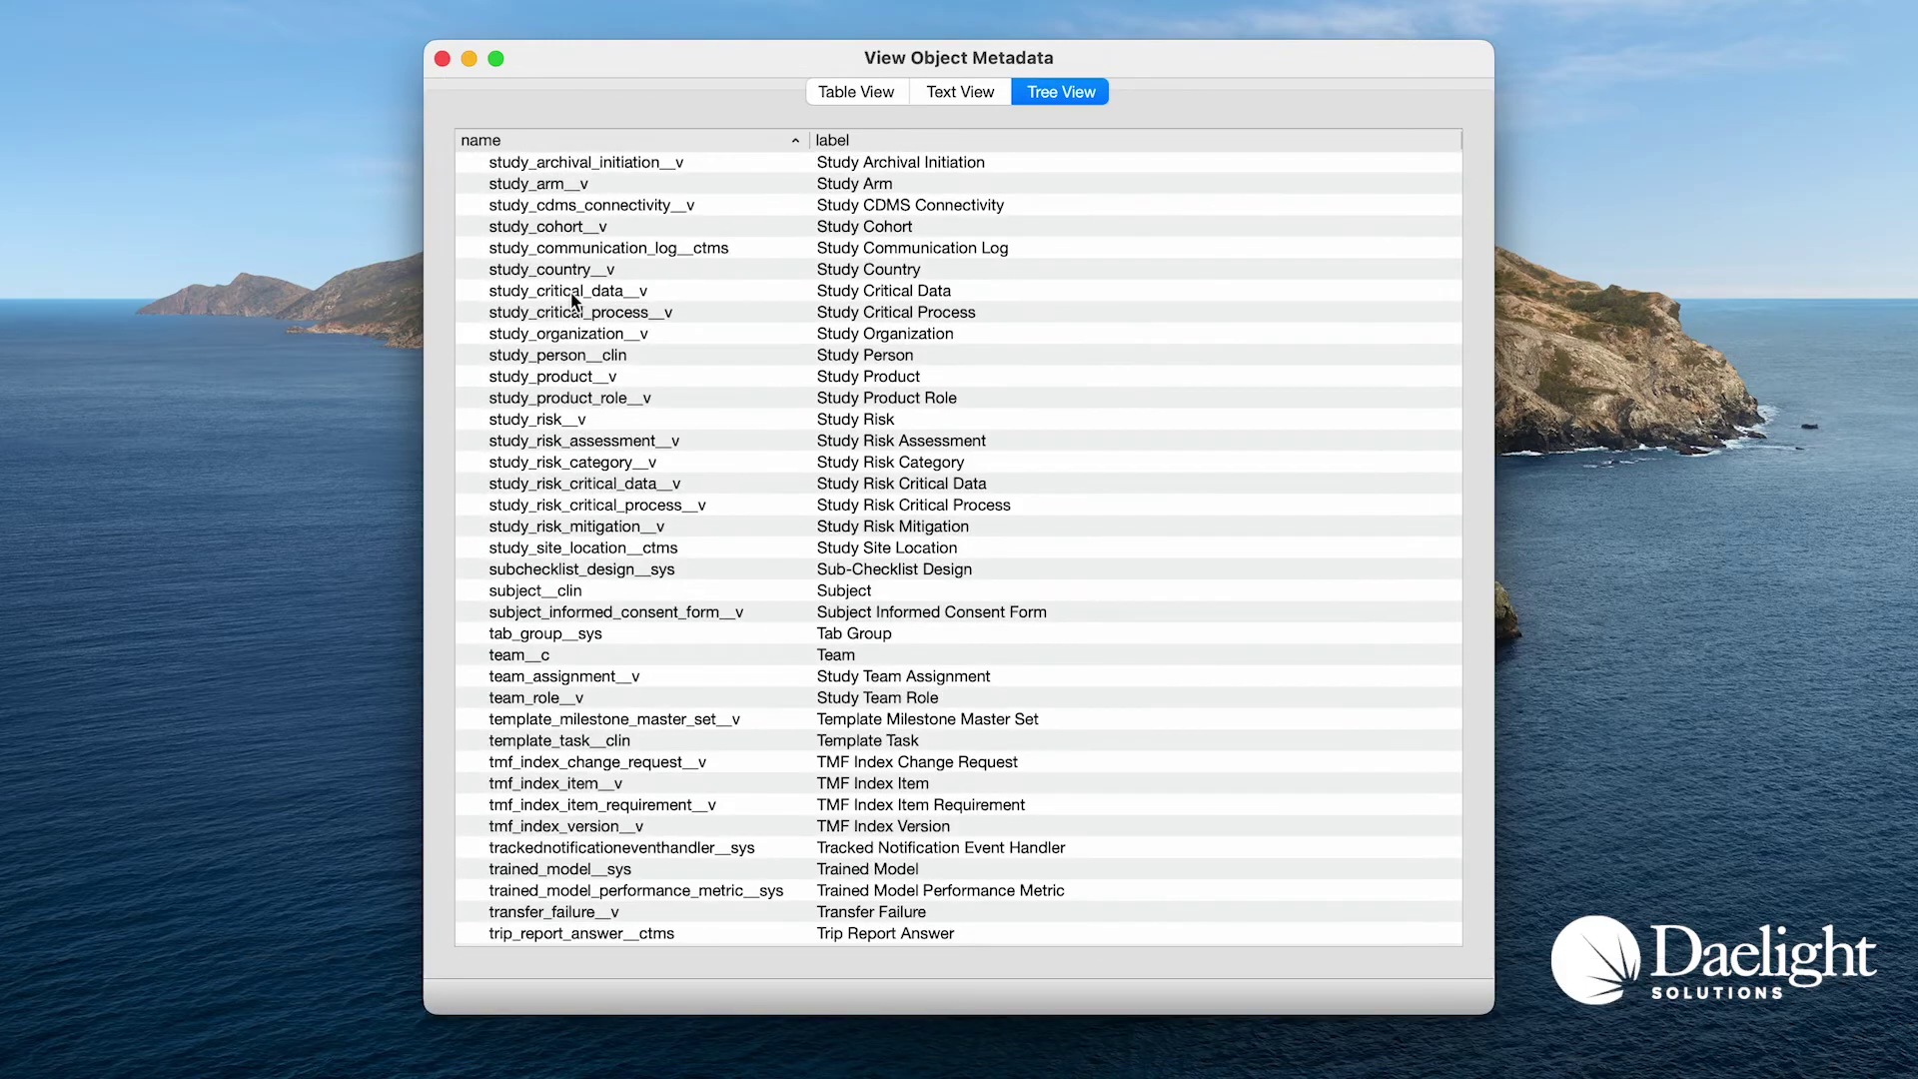
{"action": "scroll", "coordinate": [572, 292], "scroll_direction": "up", "scroll_amount": 3}
{"action": "right_click", "coordinate": [568, 302]}
{"action": "left_click", "coordinate": [609, 343]}
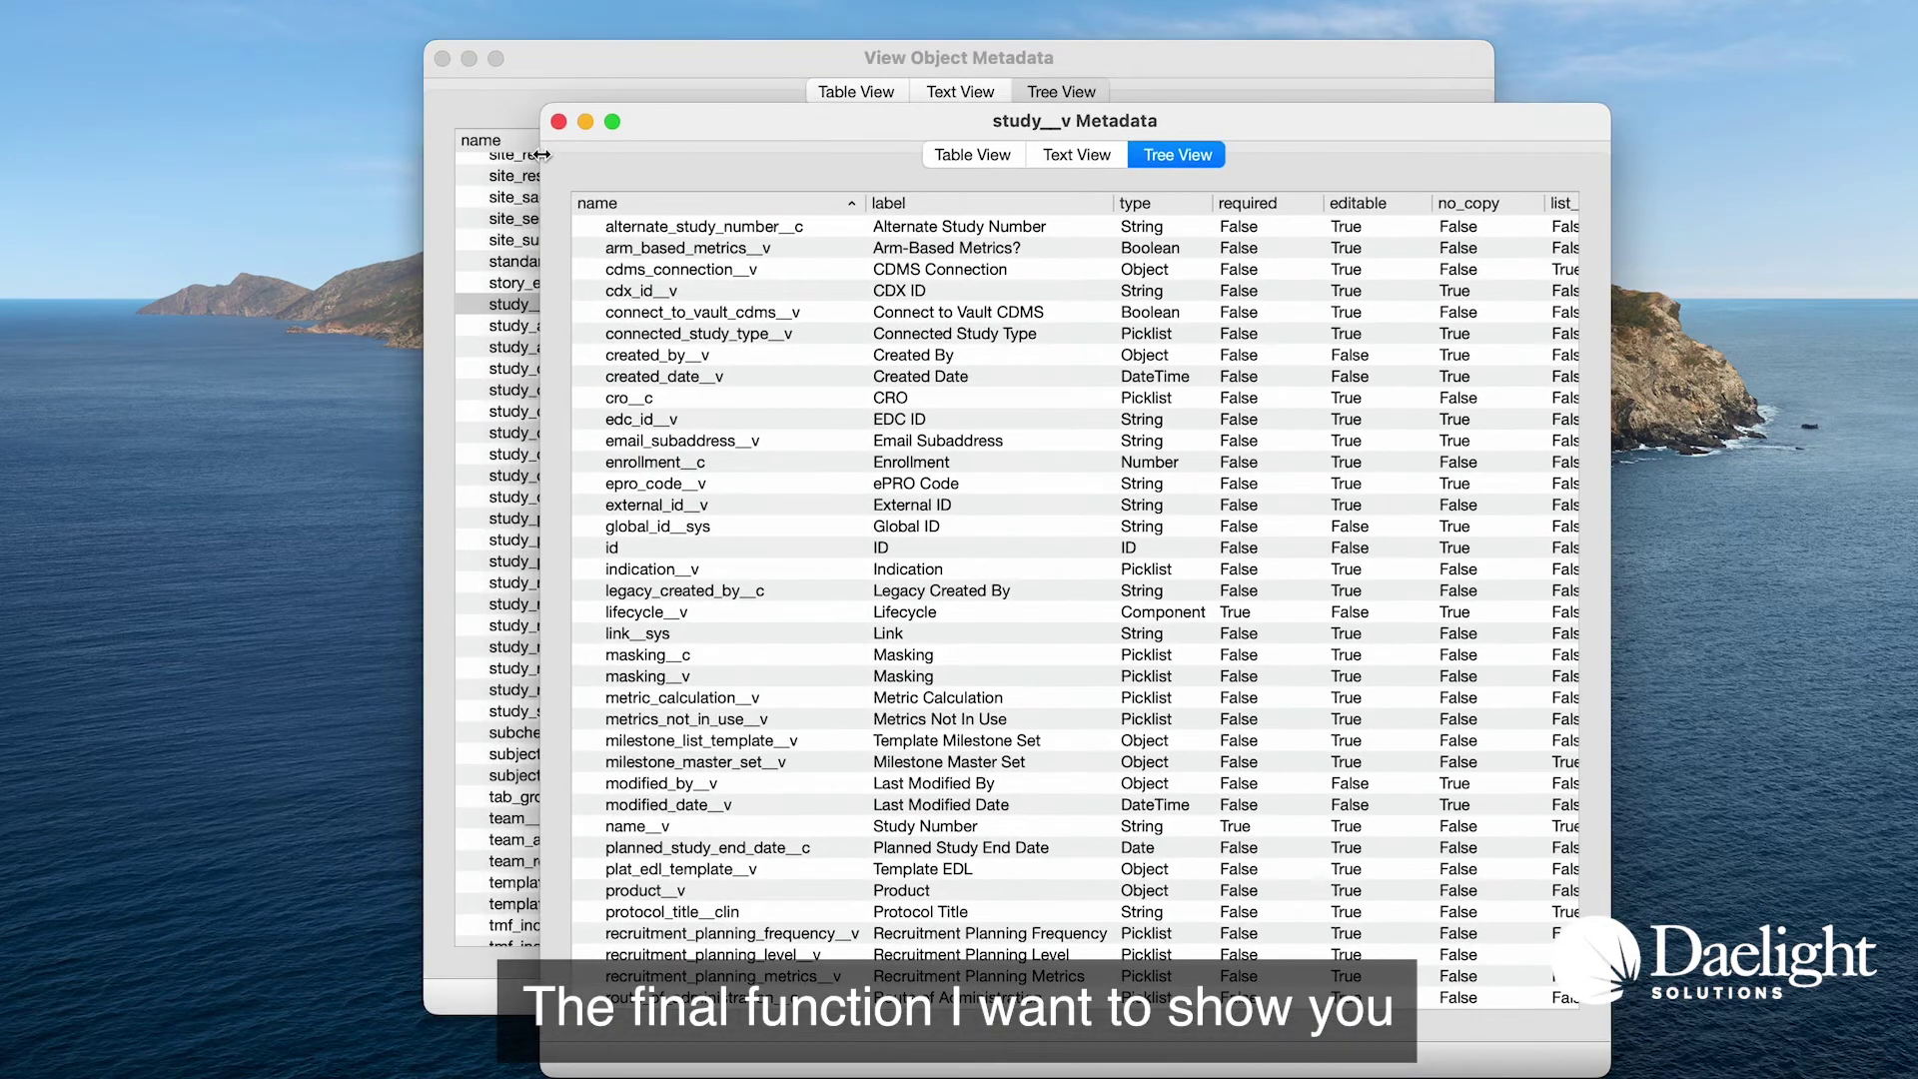
{"action": "left_click", "coordinate": [560, 121]}
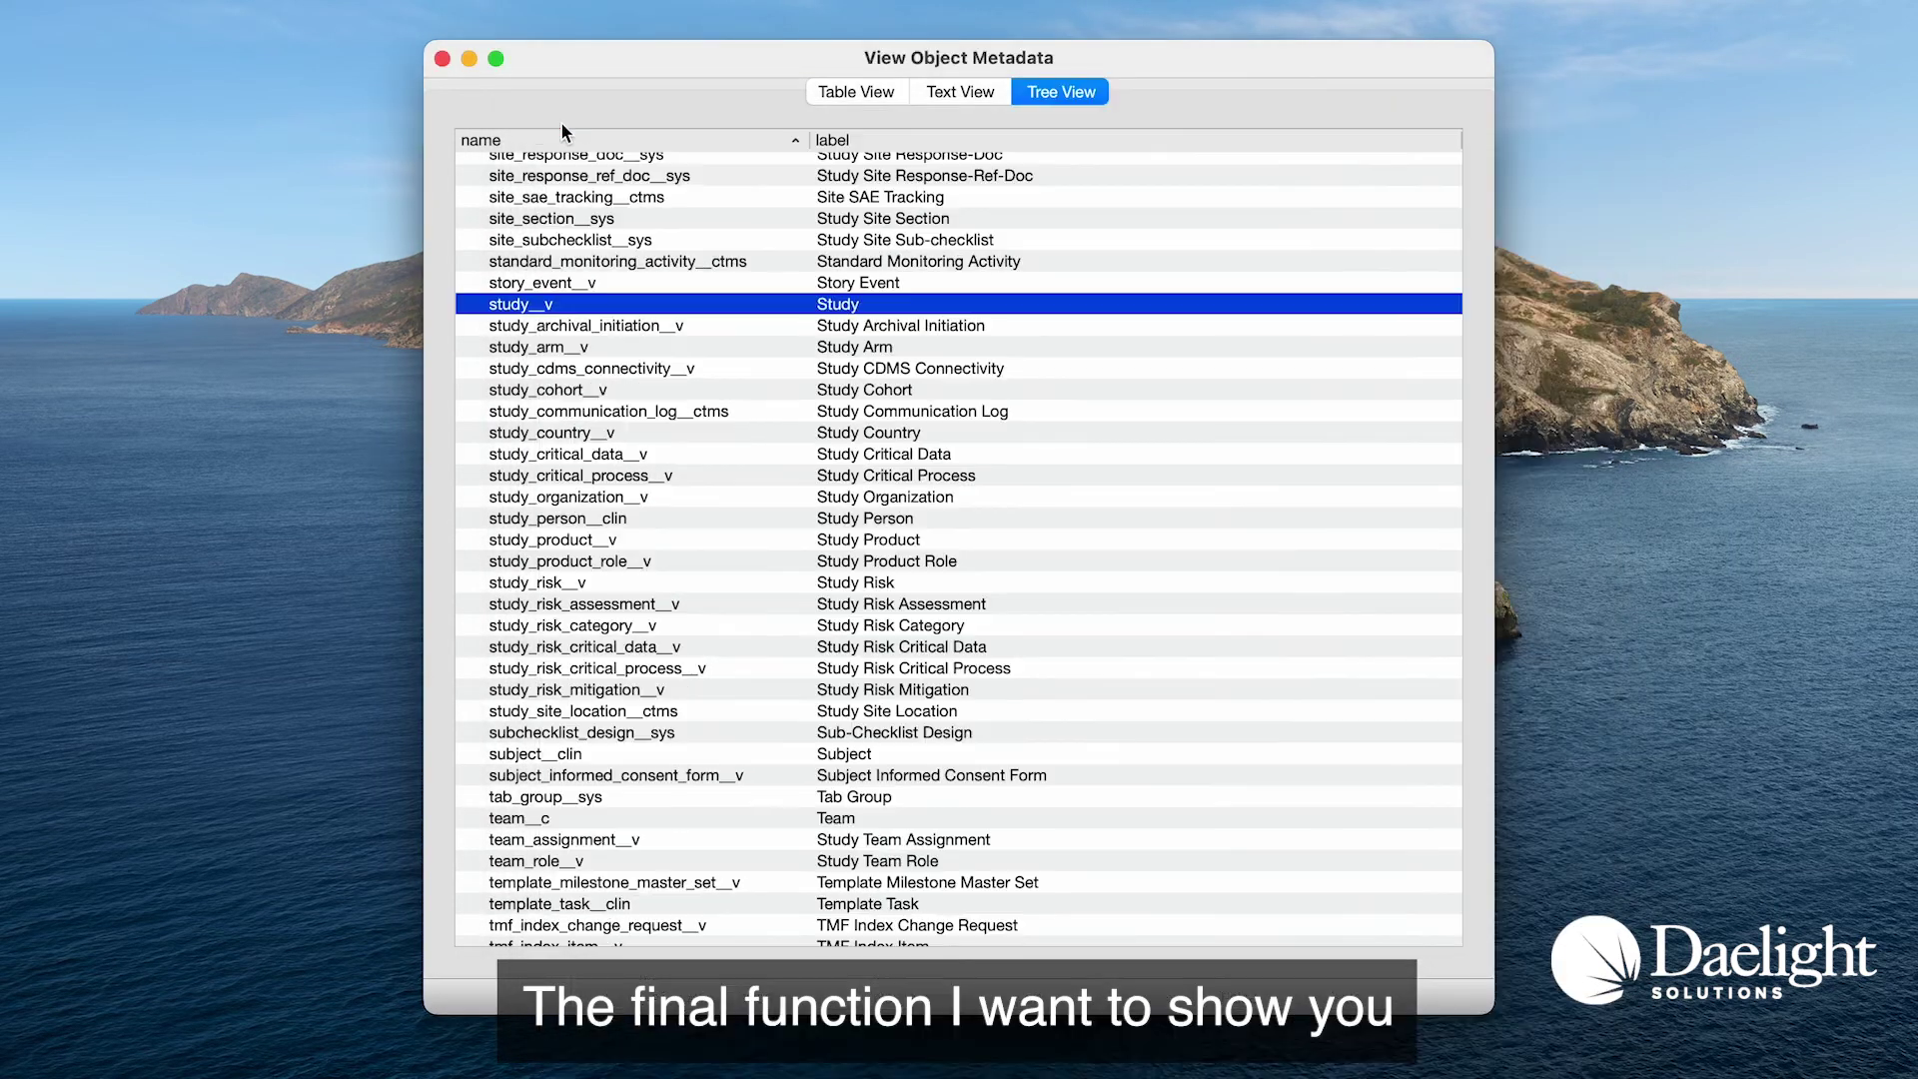
{"action": "left_click", "coordinate": [442, 59]}
- Export all picklists of the vault into the results table
{"action": "left_click", "coordinate": [615, 201]}
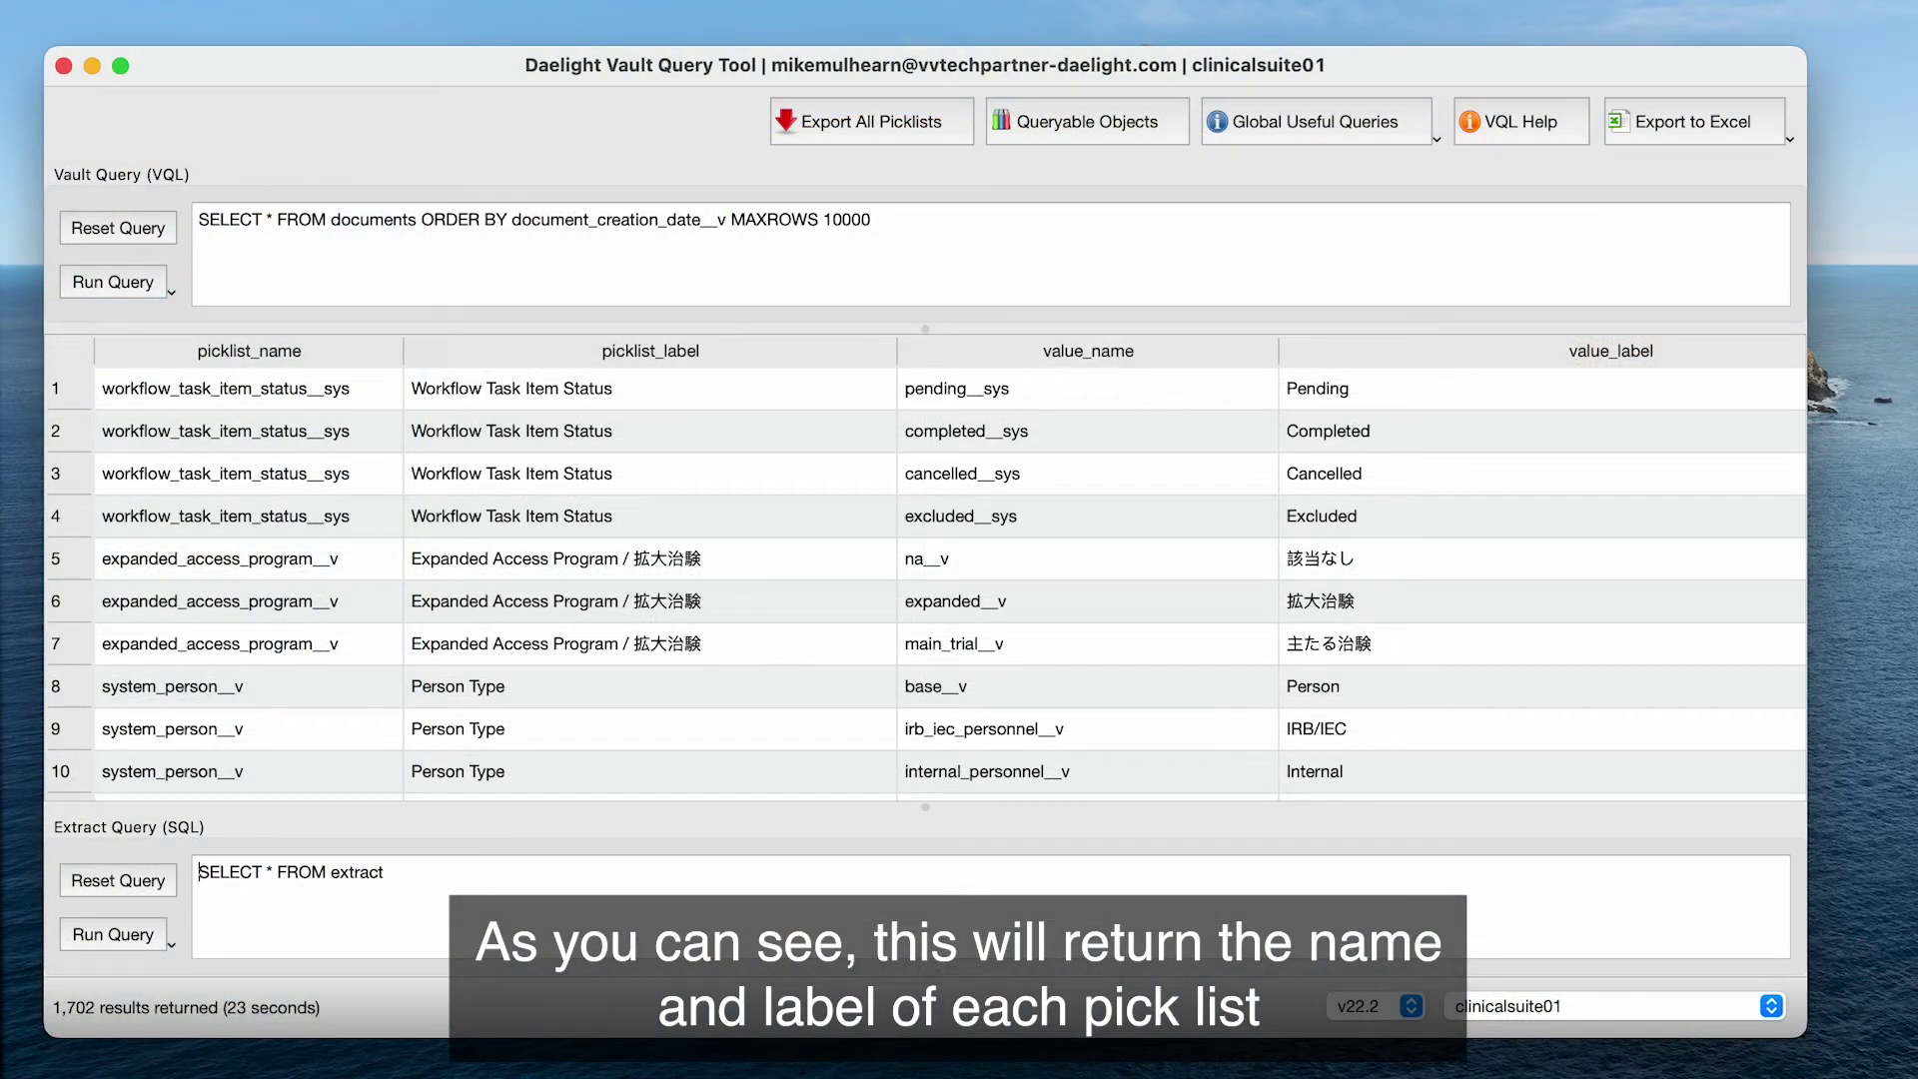